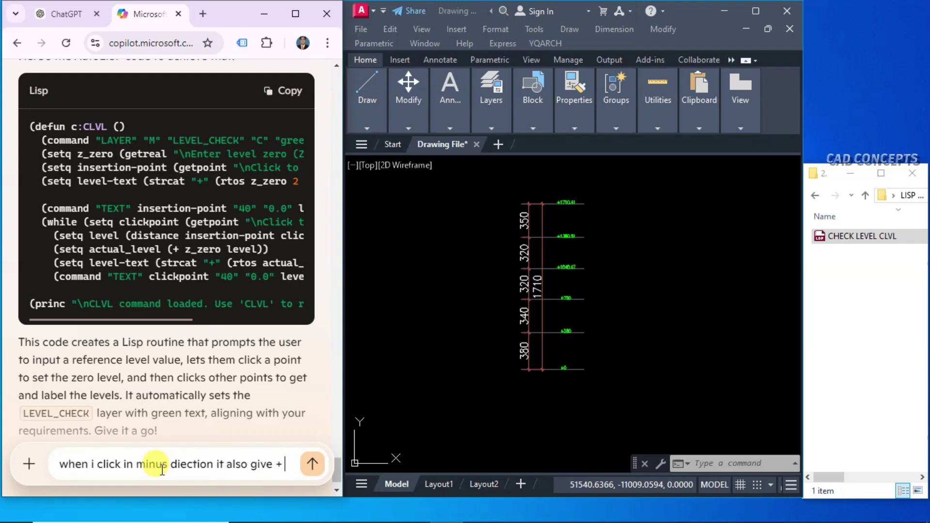
Ask Copilot to give minus-Y points negative levels and copy its revised CLVL code
{"action": "type", "text": "value i need -y diection - level +y direction"}
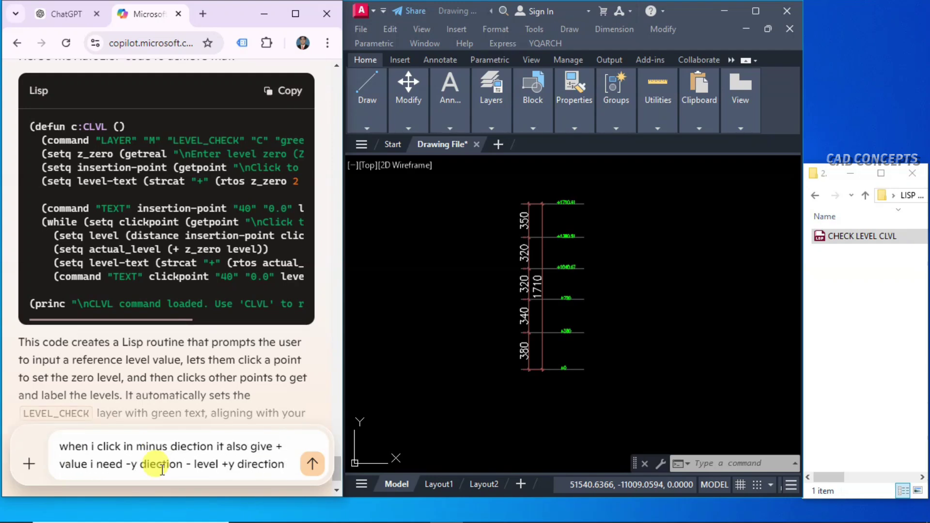
{"action": "key", "text": "Return"}
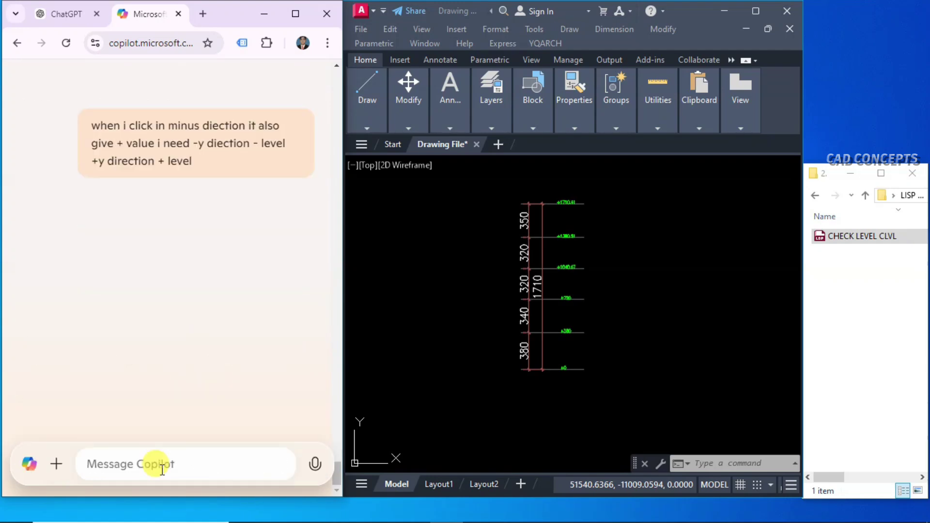
{"action": "left_click", "coordinate": [280, 130]}
Replace the CHECK LEVEL CLVL file's code with the revised code and change text height 40 to 80
{"action": "double_click", "coordinate": [853, 236]}
{"action": "key", "text": "ctrl+a"}
{"action": "key", "text": "ctrl+v"}
{"action": "double_click", "coordinate": [807, 196]}
{"action": "type", "text": "80"}
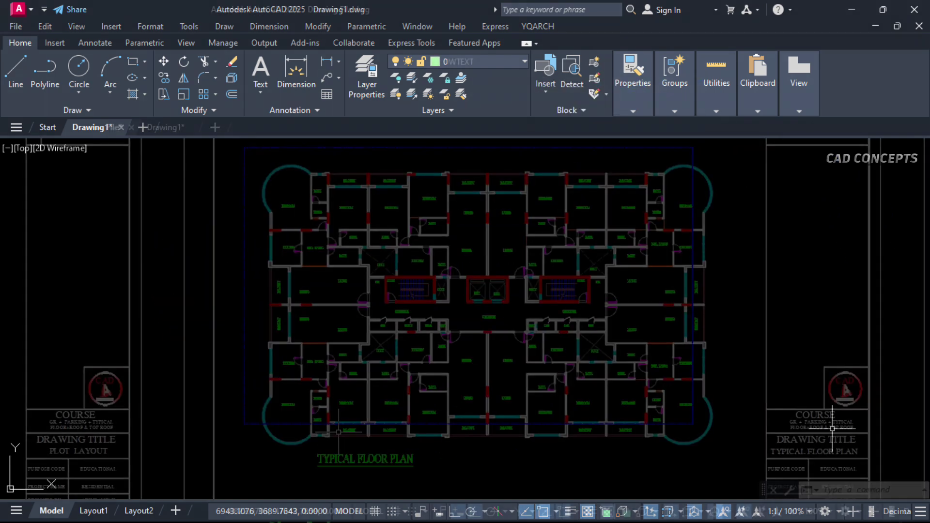
Start DWN door numbering with tag prefix D and starting number 1
{"action": "scroll", "coordinate": [434, 355], "scroll_direction": "up", "scroll_amount": 8}
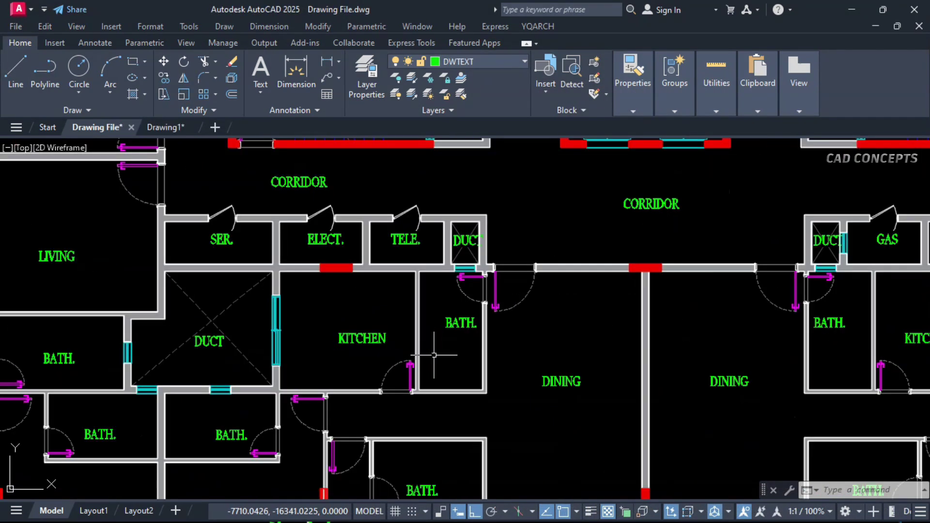
{"action": "middle_click_drag", "start_coordinate": [532, 286], "coordinate": [621, 351]}
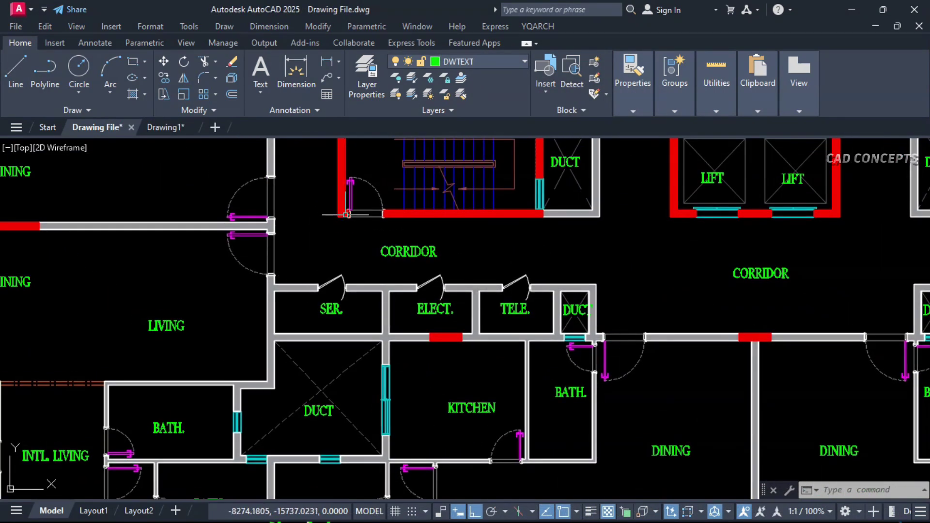
{"action": "middle_click_drag", "start_coordinate": [361, 240], "coordinate": [350, 176]}
{"action": "middle_click_drag", "start_coordinate": [583, 349], "coordinate": [538, 253]}
{"action": "scroll", "coordinate": [538, 189], "scroll_direction": "up", "scroll_amount": 2}
{"action": "middle_click_drag", "start_coordinate": [591, 202], "coordinate": [597, 256]}
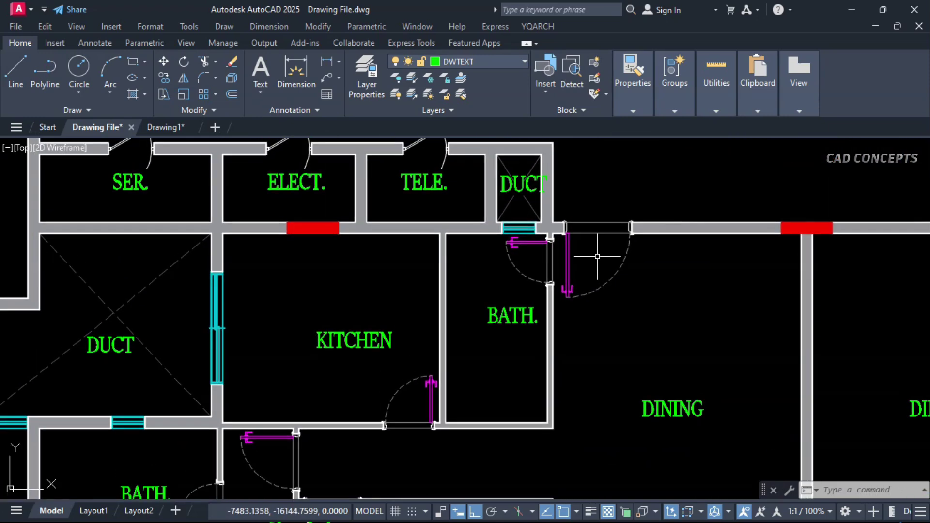
{"action": "type", "text": "DWN"}
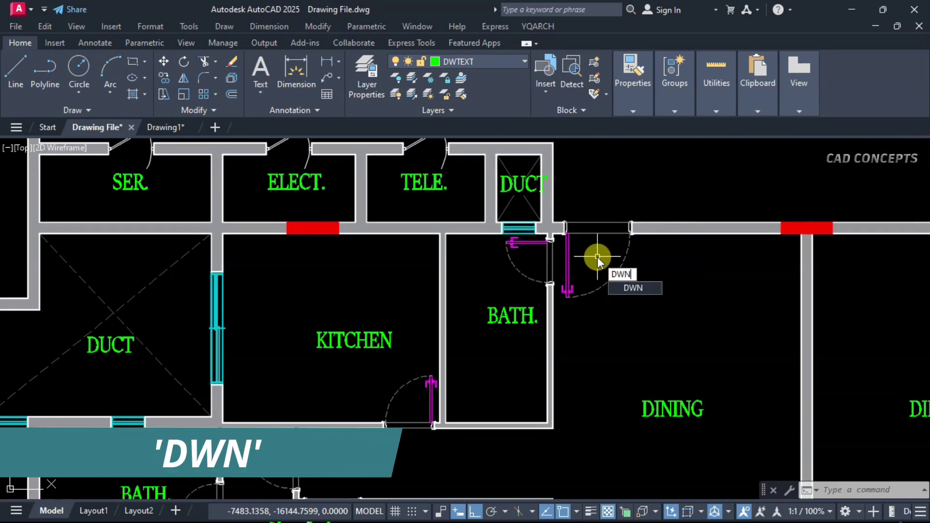
{"action": "key", "text": "Return"}
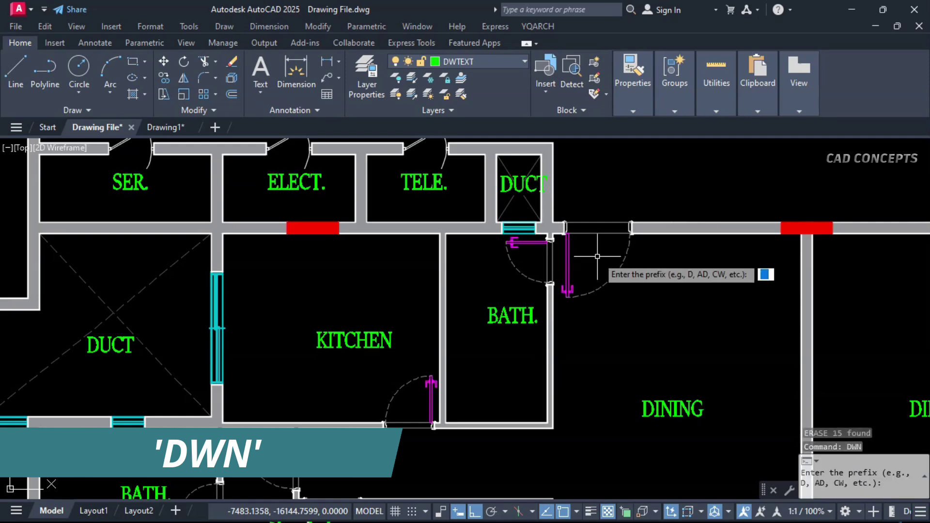
{"action": "type", "text": "D"}
{"action": "key", "text": "Return"}
{"action": "type", "text": "1"}
{"action": "key", "text": "Return"}
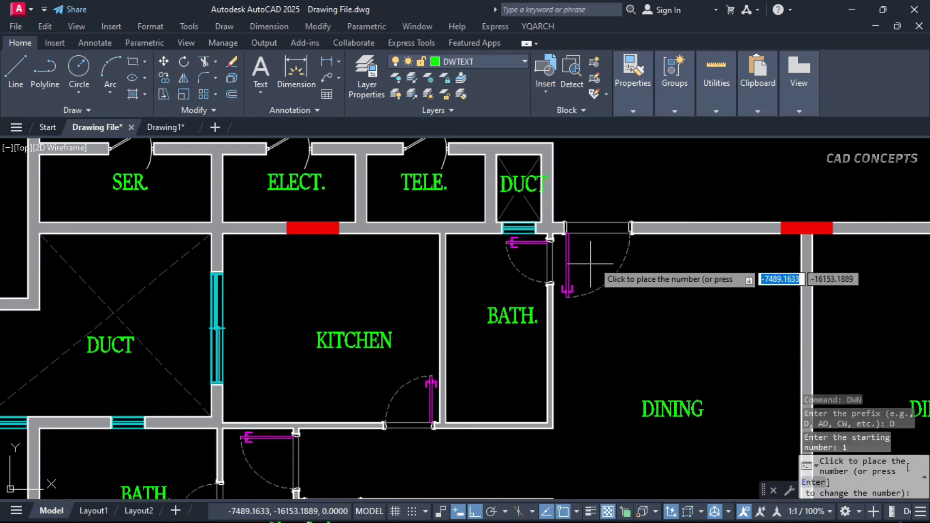
Place D1 tags at the lower and upper double doors near SER
{"action": "scroll", "coordinate": [593, 261], "scroll_direction": "up", "scroll_amount": 2}
{"action": "middle_click_drag", "start_coordinate": [532, 249], "coordinate": [799, 402]}
{"action": "middle_click_drag", "start_coordinate": [228, 271], "coordinate": [373, 322]}
{"action": "middle_click_drag", "start_coordinate": [167, 249], "coordinate": [506, 373]}
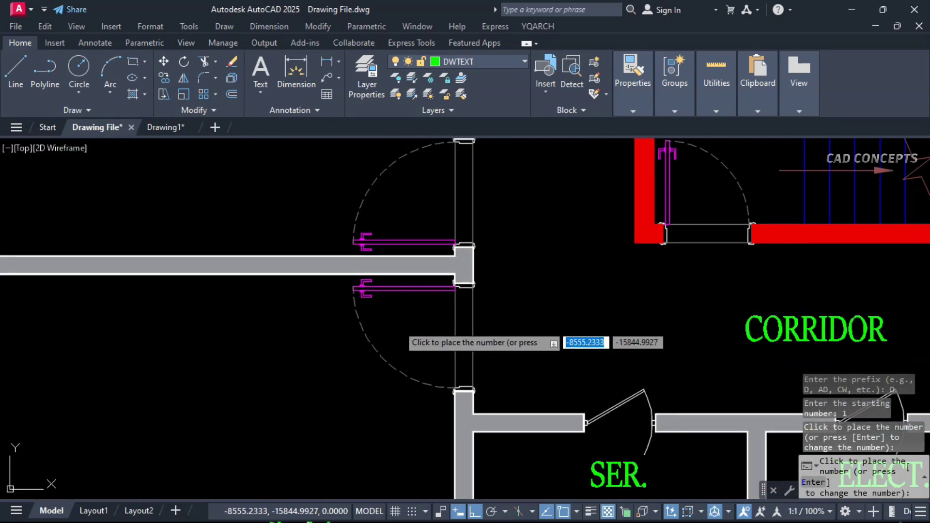
{"action": "left_click", "coordinate": [390, 329]}
{"action": "middle_click_drag", "start_coordinate": [416, 204], "coordinate": [426, 349]}
{"action": "left_click", "coordinate": [409, 358]}
{"action": "middle_click_drag", "start_coordinate": [584, 383], "coordinate": [340, 347]}
Switch the tag number to 2 and tag the corridor door below
{"action": "key", "text": "Return"}
{"action": "type", "text": "2"}
{"action": "key", "text": "Return"}
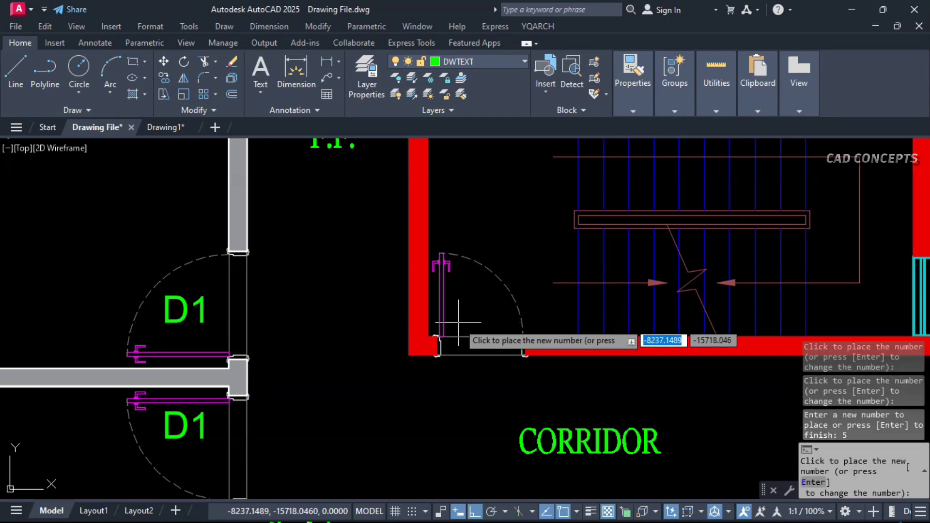
{"action": "left_click", "coordinate": [479, 368]}
{"action": "middle_click_drag", "start_coordinate": [544, 253], "coordinate": [259, 398]}
{"action": "middle_click_drag", "start_coordinate": [731, 342], "coordinate": [245, 442]}
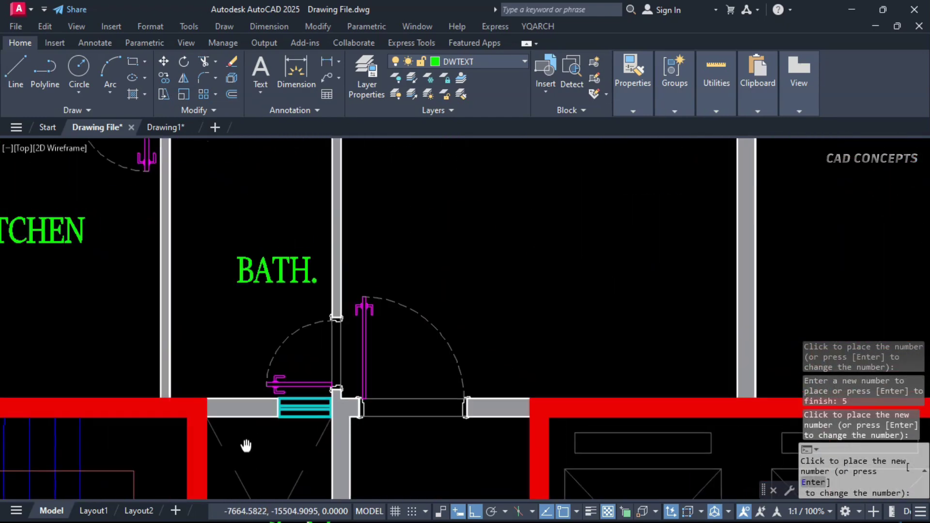
Switch the tag number back to 1 and place a D1 tag beside the bath door
{"action": "key", "text": "Return"}
{"action": "type", "text": "1"}
{"action": "key", "text": "Return"}
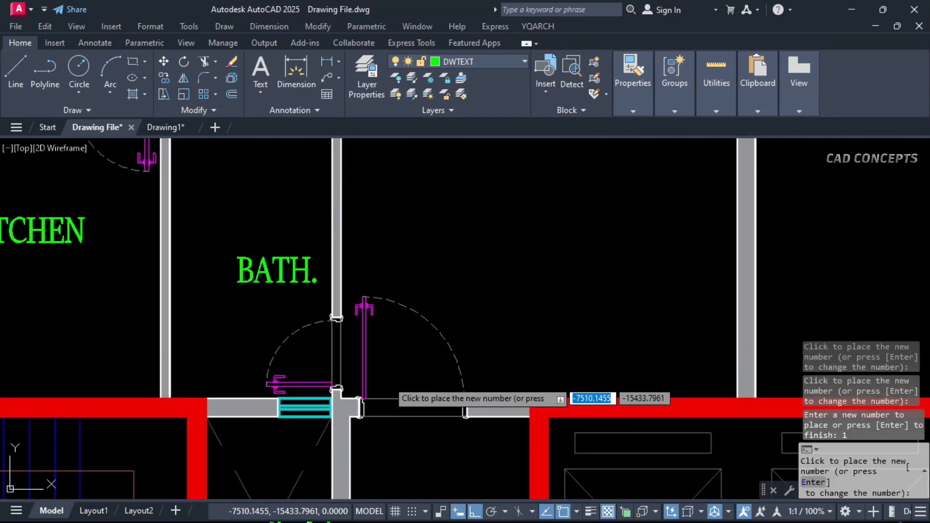
{"action": "left_click", "coordinate": [404, 370]}
{"action": "middle_click_drag", "start_coordinate": [404, 370], "coordinate": [563, 470]}
{"action": "mouse_move", "coordinate": [314, 295]}
{"action": "middle_mouse_down"}
{"action": "mouse_move", "coordinate": [415, 416]}
{"action": "mouse_move", "coordinate": [553, 411]}
{"action": "mouse_move", "coordinate": [602, 430]}
{"action": "mouse_move", "coordinate": [517, 307]}
{"action": "middle_mouse_up"}
{"action": "middle_click_drag", "start_coordinate": [632, 464], "coordinate": [525, 301]}
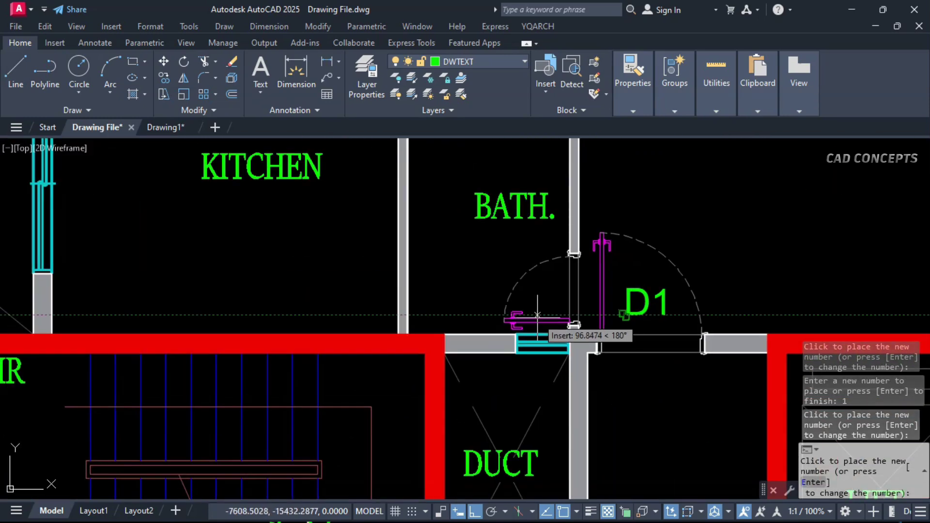
Switch the tag number to 3 and tag the kitchen door D3
{"action": "key", "text": "Return"}
{"action": "type", "text": "4"}
{"action": "key", "text": "Return"}
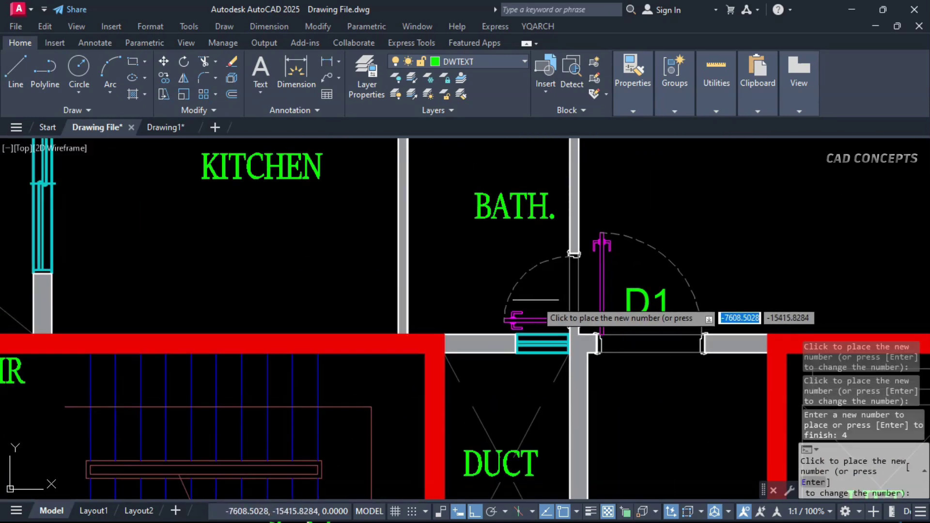
{"action": "middle_click_drag", "start_coordinate": [446, 276], "coordinate": [684, 498]}
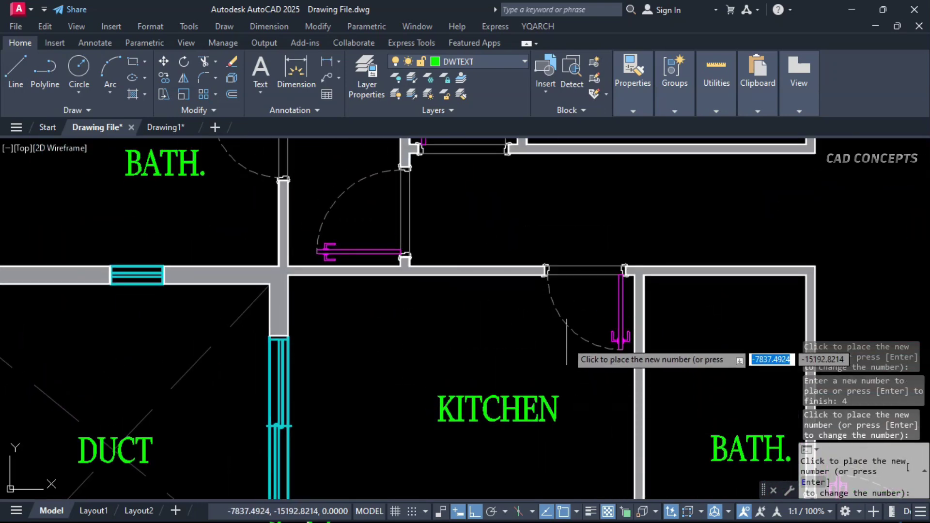
{"action": "key", "text": "Return"}
{"action": "type", "text": "3"}
{"action": "key", "text": "Return"}
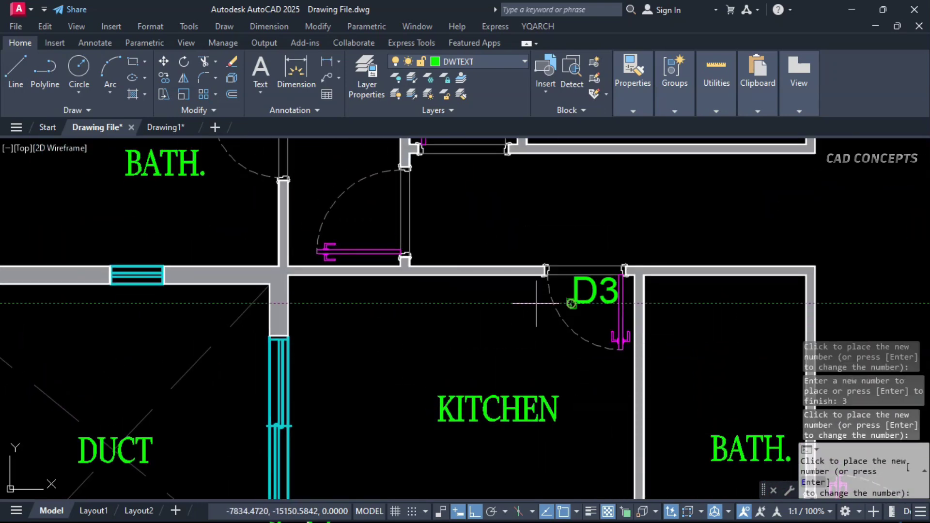
{"action": "left_click", "coordinate": [572, 302]}
{"action": "middle_click_drag", "start_coordinate": [571, 303], "coordinate": [668, 404]}
{"action": "middle_click_drag", "start_coordinate": [434, 322], "coordinate": [488, 378]}
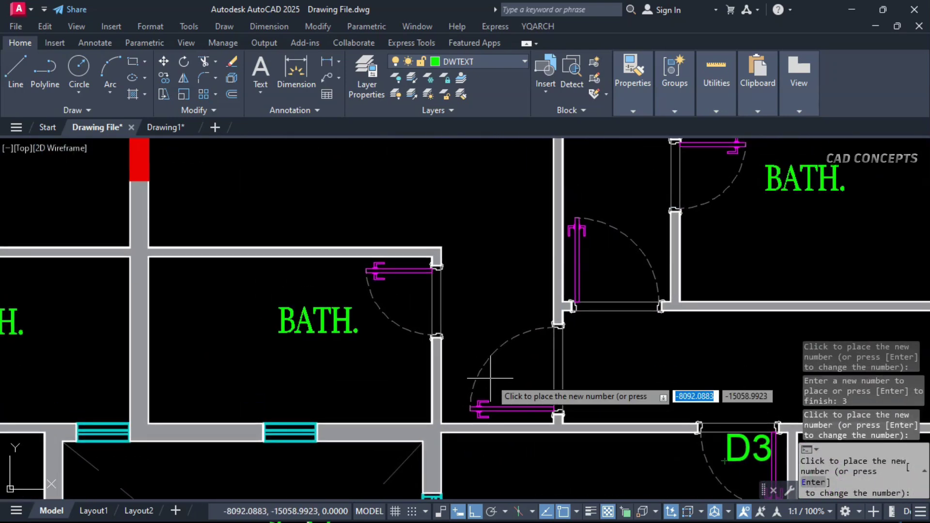
{"action": "scroll", "coordinate": [510, 375], "scroll_direction": "up", "scroll_amount": 2}
{"action": "scroll", "coordinate": [510, 376], "scroll_direction": "down", "scroll_amount": 3}
{"action": "middle_click_drag", "start_coordinate": [508, 341], "coordinate": [521, 399]}
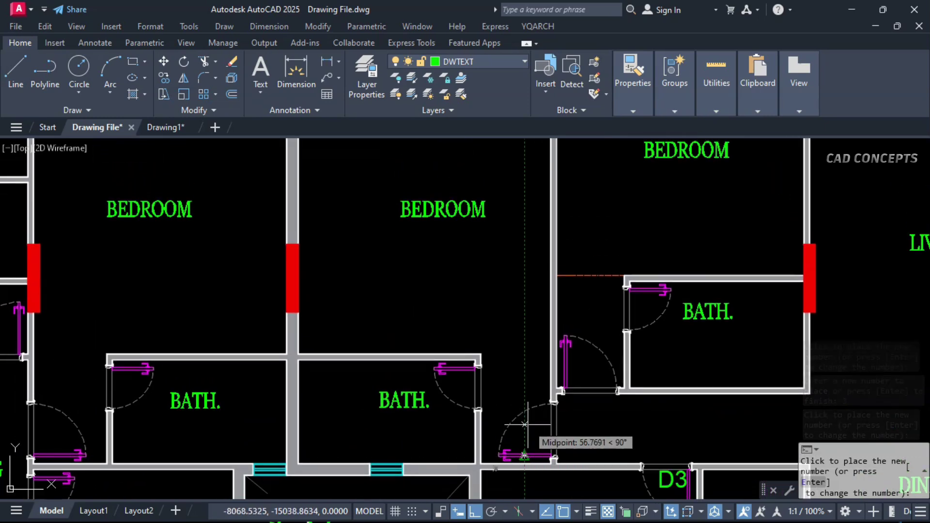
Switch the tag number to 2 and place D2 tags at the bedroom door and the next door
{"action": "key", "text": "Return"}
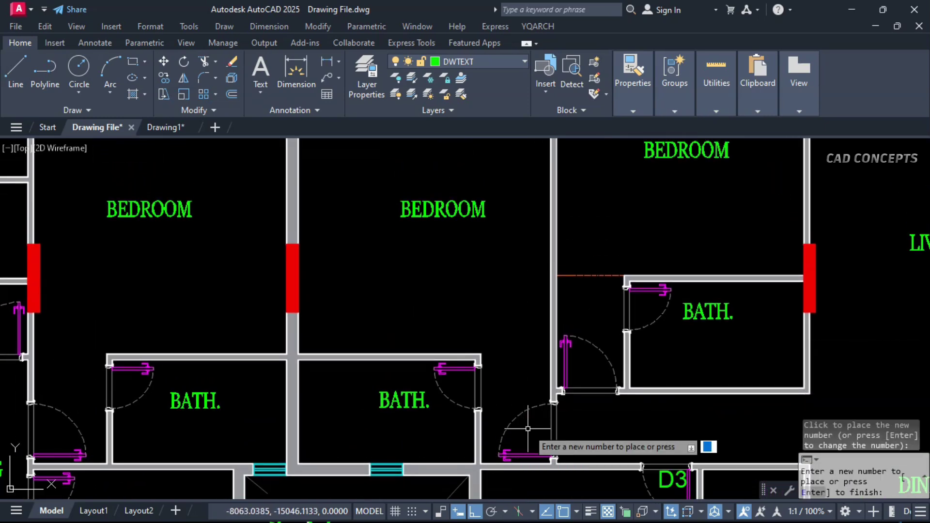
{"action": "type", "text": "2"}
{"action": "key", "text": "Return"}
{"action": "left_click", "coordinate": [525, 453]}
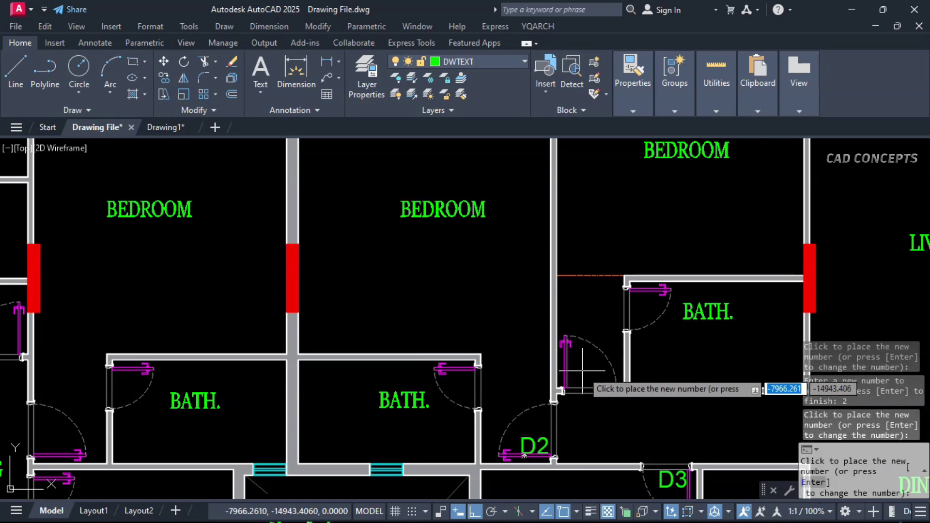
{"action": "left_click", "coordinate": [560, 390]}
Switch the tag number to 4 and place D4 tags at three bath doors
{"action": "key", "text": "Return"}
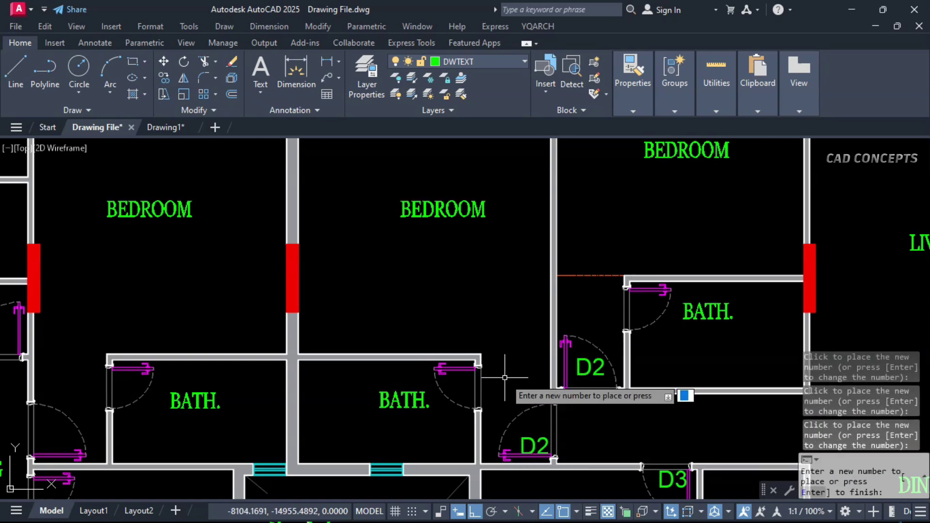
{"action": "type", "text": "4"}
{"action": "key", "text": "Return"}
{"action": "left_click", "coordinate": [446, 380]}
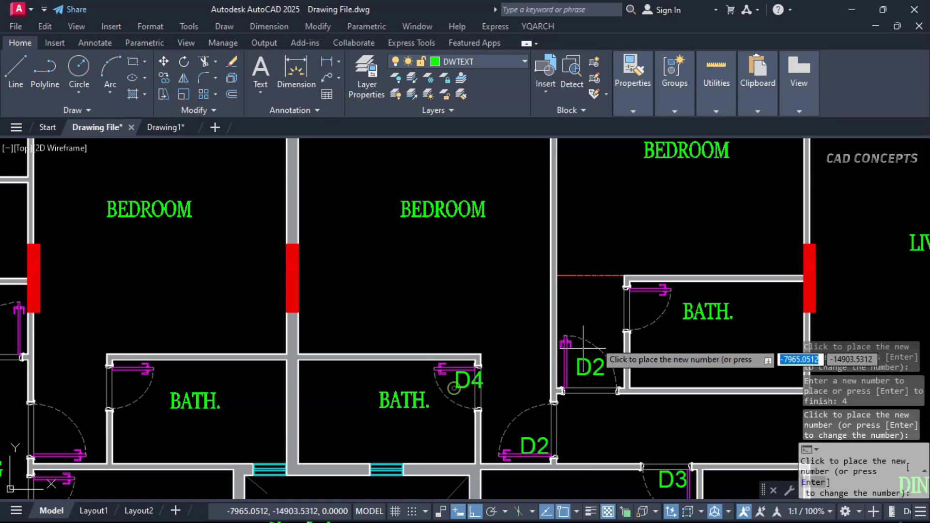
{"action": "left_click", "coordinate": [629, 310]}
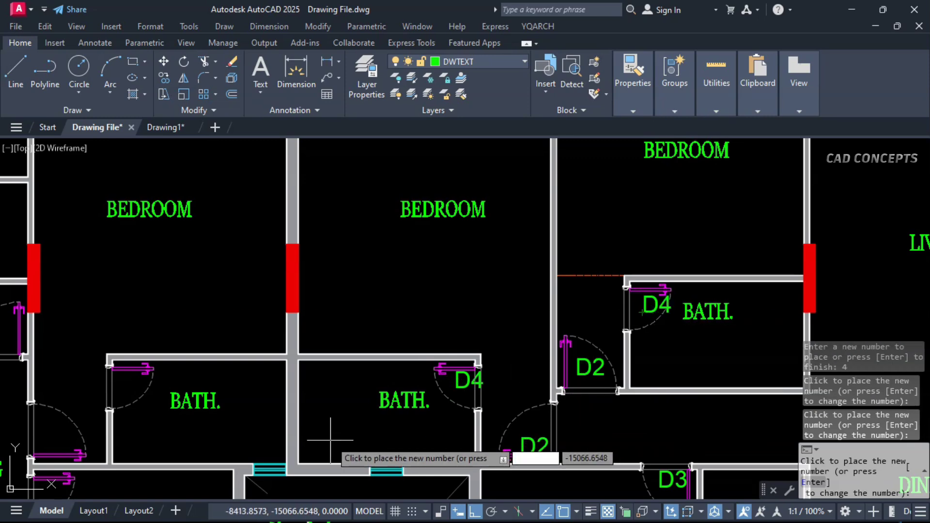
{"action": "middle_click_drag", "start_coordinate": [332, 443], "coordinate": [704, 331]}
{"action": "left_click", "coordinate": [499, 266]}
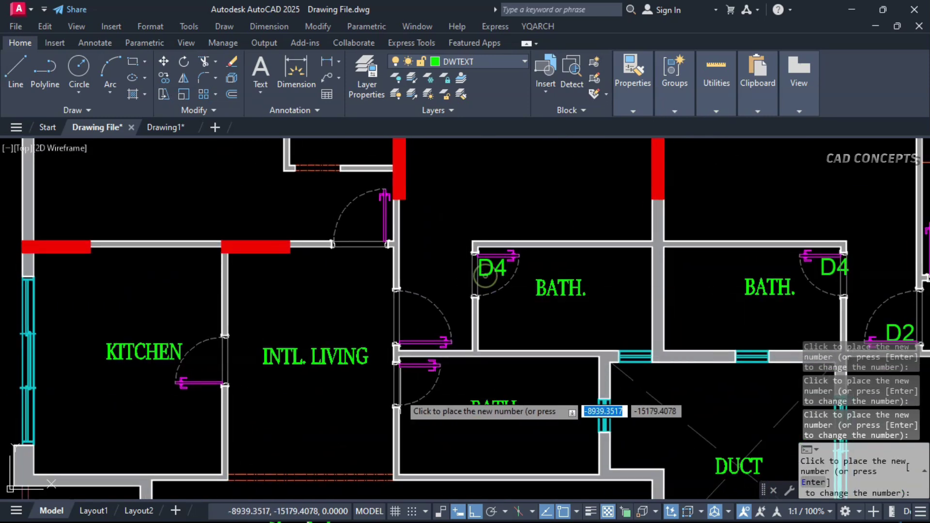
Switch the tag number to 3 and place a D3 tag at the kitchen door
{"action": "scroll", "coordinate": [412, 385], "scroll_direction": "up", "scroll_amount": 2}
{"action": "middle_click_drag", "start_coordinate": [337, 413], "coordinate": [530, 380]}
{"action": "middle_click_drag", "start_coordinate": [286, 341], "coordinate": [411, 347]}
{"action": "key", "text": "Return"}
{"action": "type", "text": "3"}
{"action": "key", "text": "Return"}
{"action": "left_click", "coordinate": [399, 320]}
Place two more D2 tags at nearby doors
{"action": "middle_click_drag", "start_coordinate": [611, 260], "coordinate": [379, 372]}
{"action": "key", "text": "Return"}
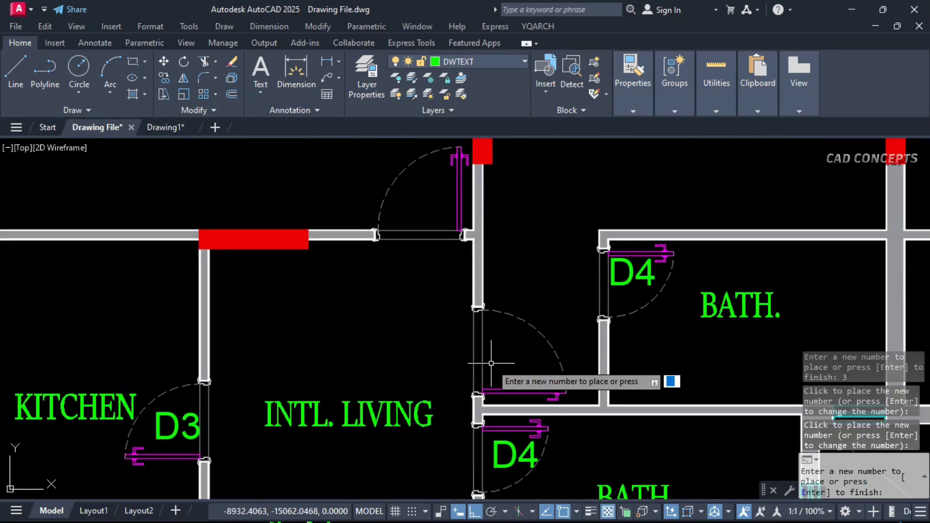
{"action": "key", "text": "Return"}
{"action": "left_click", "coordinate": [504, 370]}
{"action": "middle_click_drag", "start_coordinate": [376, 234], "coordinate": [416, 334]}
{"action": "left_click", "coordinate": [440, 334]}
End the tag numbering run and bring the kitchen, bath and dining area into view
{"action": "middle_click_drag", "start_coordinate": [359, 272], "coordinate": [349, 400]}
{"action": "middle_click_drag", "start_coordinate": [355, 253], "coordinate": [346, 363]}
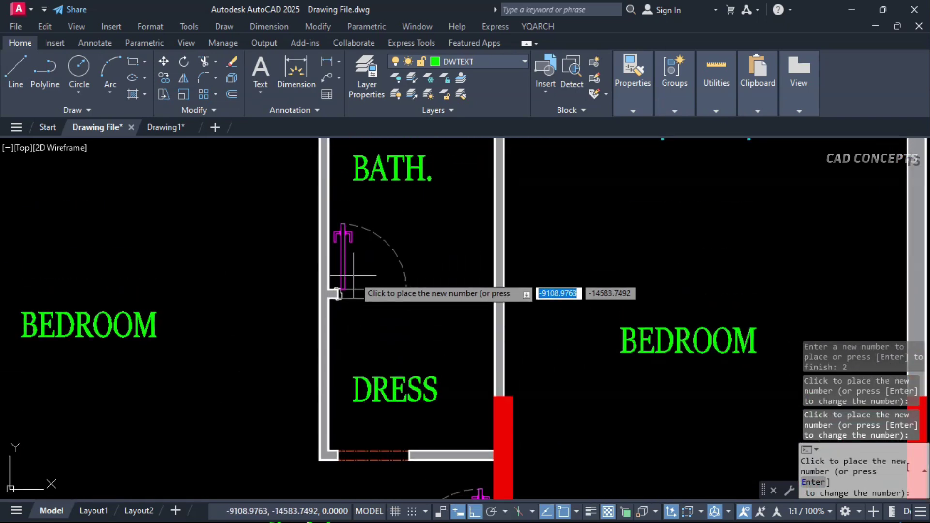
{"action": "key", "text": "Return"}
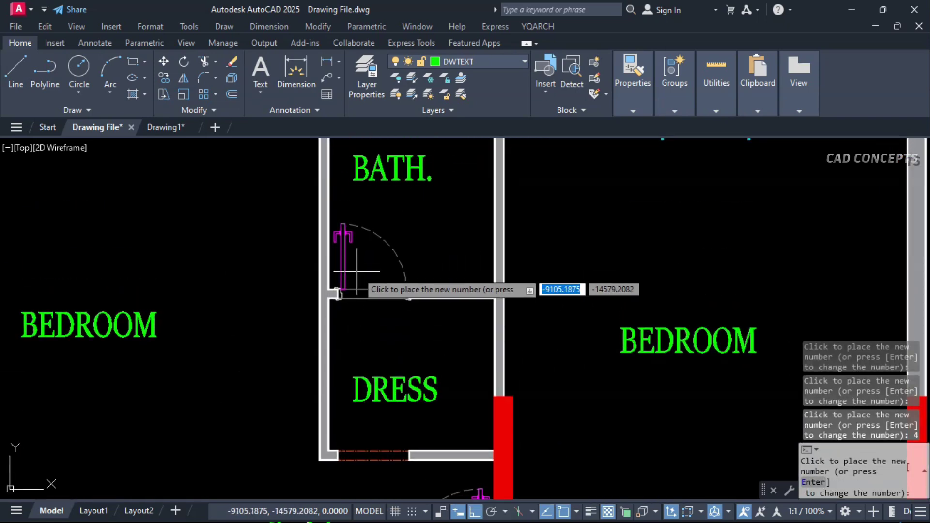
{"action": "key", "text": "Escape"}
{"action": "scroll", "coordinate": [357, 271], "scroll_direction": "down", "scroll_amount": 5}
{"action": "middle_click_drag", "start_coordinate": [485, 436], "coordinate": [484, 194]}
{"action": "scroll", "coordinate": [484, 290], "scroll_direction": "up", "scroll_amount": 3}
{"action": "middle_click_drag", "start_coordinate": [635, 199], "coordinate": [602, 204]}
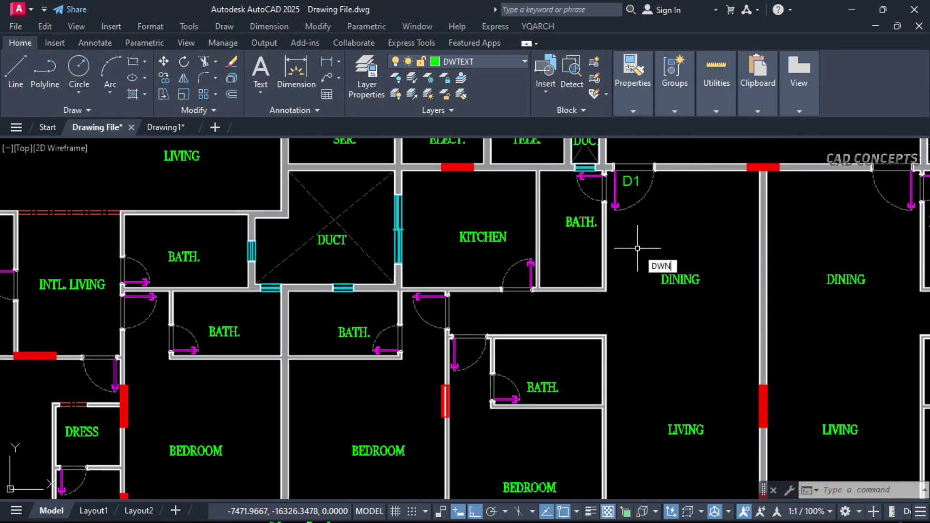
Restart door numbering with prefix D and number 3, tagging the kitchen door D3
{"action": "key", "text": "Return"}
{"action": "type", "text": "D"}
{"action": "key", "text": "Return"}
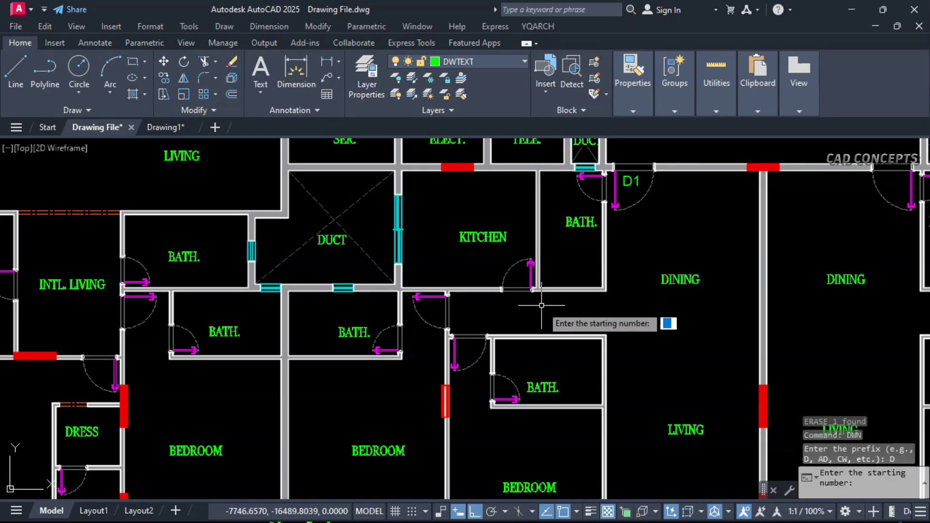
{"action": "type", "text": "3"}
{"action": "key", "text": "Return"}
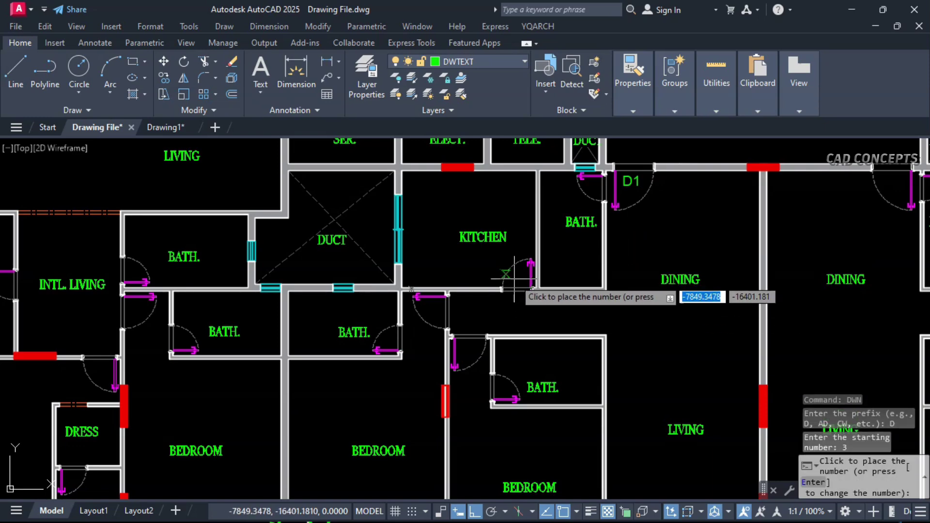
{"action": "scroll", "coordinate": [514, 278], "scroll_direction": "up", "scroll_amount": 2}
{"action": "left_click", "coordinate": [515, 279]}
Switch the tag number to 2 and tag the upper door and closet door D2
{"action": "middle_click_drag", "start_coordinate": [504, 332], "coordinate": [504, 209]}
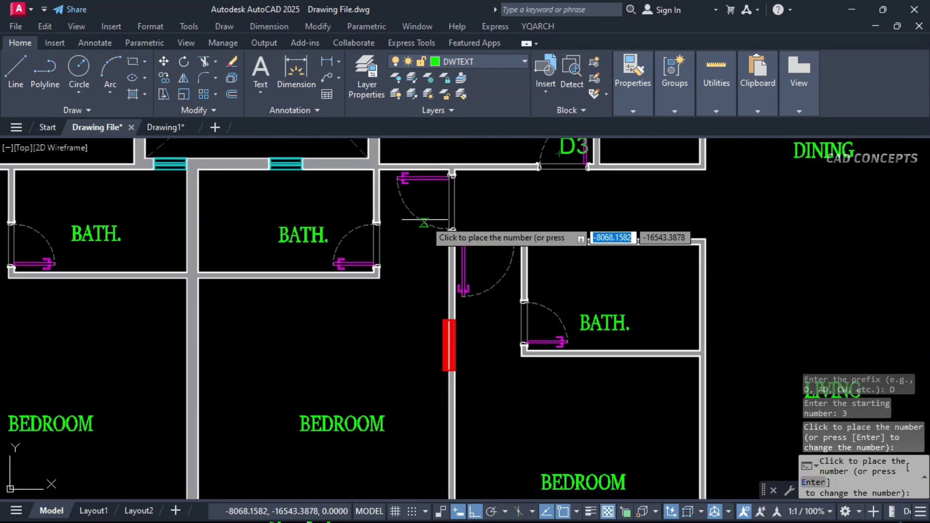
{"action": "key", "text": "Return"}
{"action": "type", "text": "2"}
{"action": "key", "text": "Return"}
{"action": "left_click", "coordinate": [424, 199]}
{"action": "left_click", "coordinate": [476, 264]}
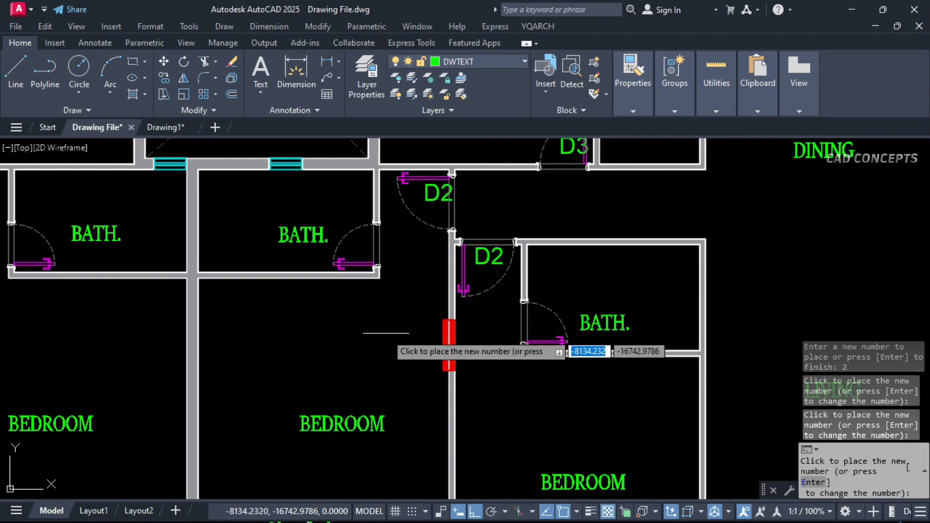
Switch the tag number to 4, tag three bath doors D4, then cancel numbering
{"action": "key", "text": "Return"}
{"action": "type", "text": "4"}
{"action": "key", "text": "Return"}
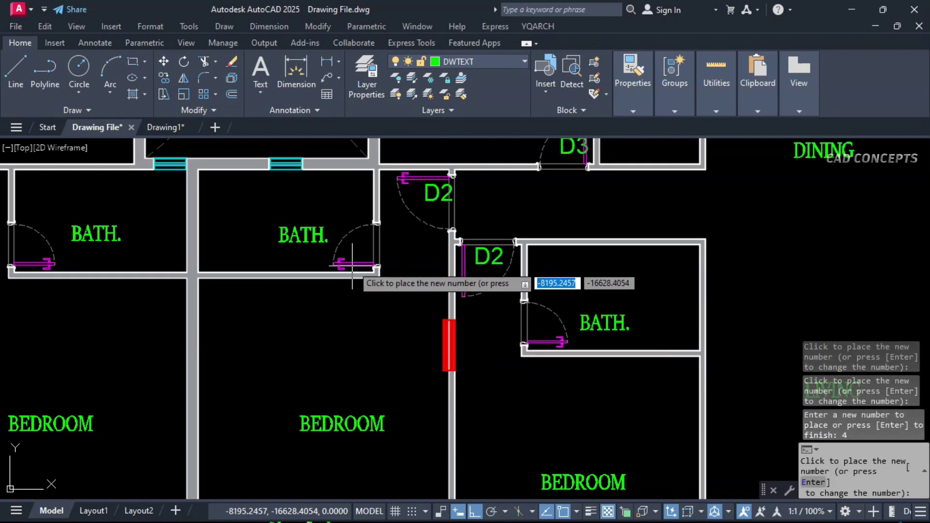
{"action": "left_click", "coordinate": [352, 252]}
{"action": "left_click", "coordinate": [538, 329]}
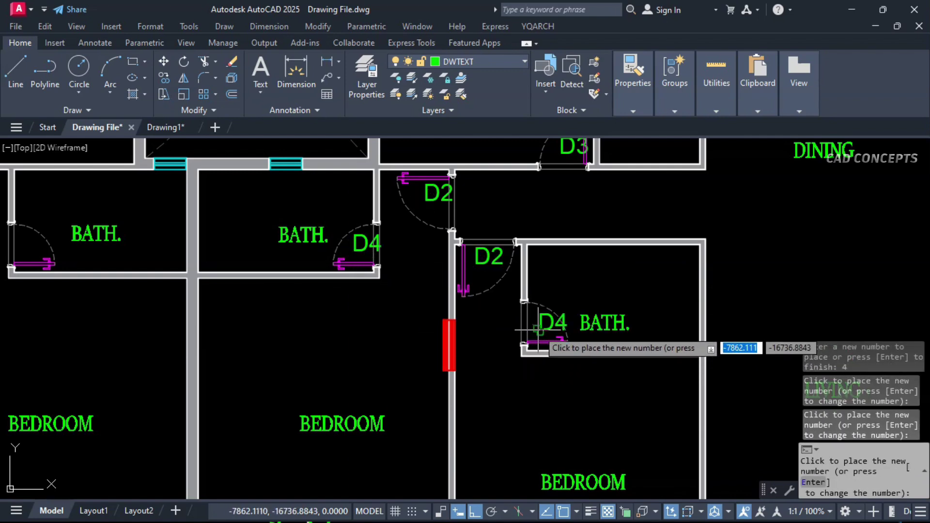
{"action": "mouse_move", "coordinate": [587, 225]}
{"action": "middle_mouse_down"}
{"action": "mouse_move", "coordinate": [570, 269]}
{"action": "mouse_move", "coordinate": [461, 395]}
{"action": "middle_mouse_up"}
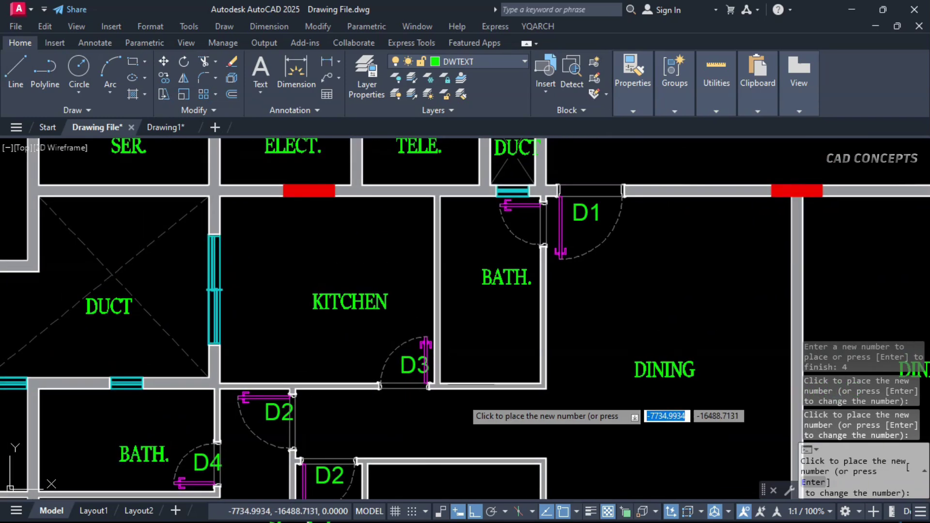
{"action": "left_click", "coordinate": [523, 218]}
{"action": "middle_click_drag", "start_coordinate": [545, 320], "coordinate": [461, 202]}
{"action": "middle_click_drag", "start_coordinate": [501, 450], "coordinate": [455, 246]}
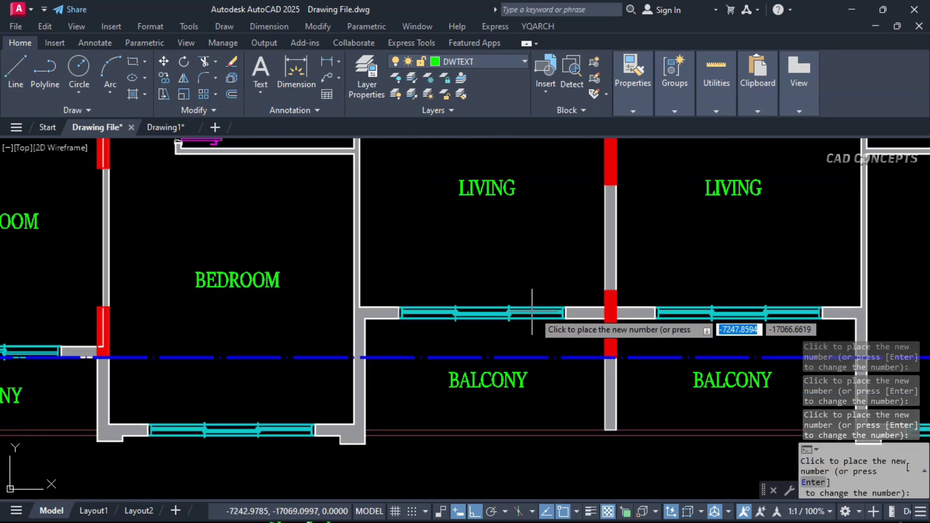
{"action": "key", "text": "Escape"}
Restart window numbering with prefix W from 1 and tag two balcony windows W1
{"action": "key", "text": "Return"}
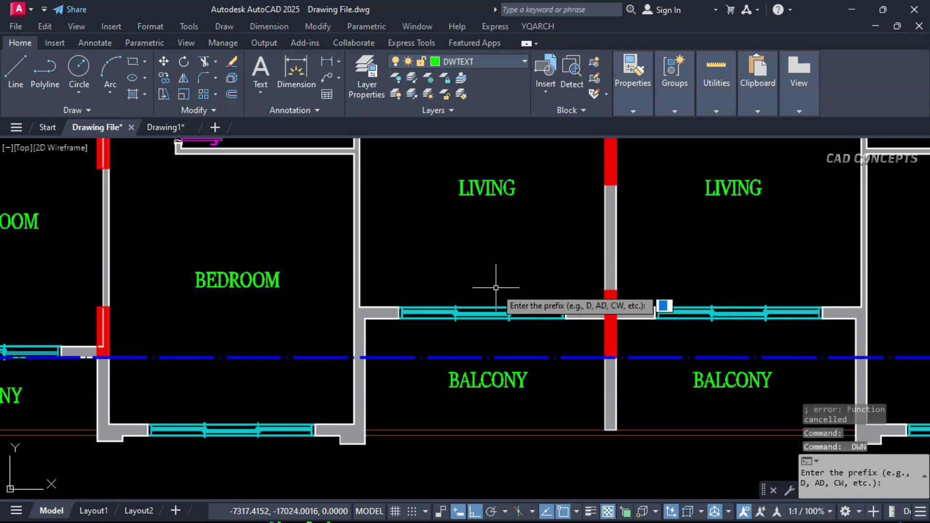
{"action": "type", "text": "W"}
{"action": "key", "text": "Return"}
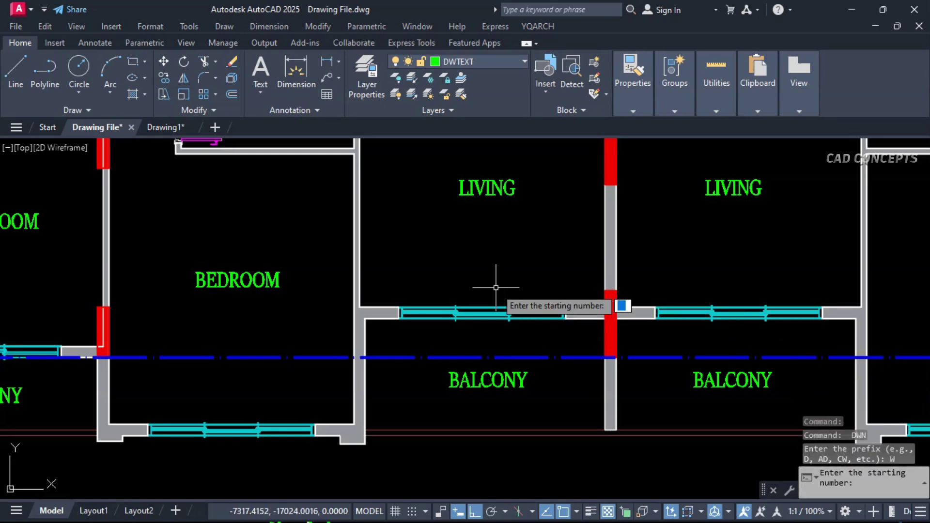
{"action": "type", "text": "1"}
{"action": "key", "text": "Return"}
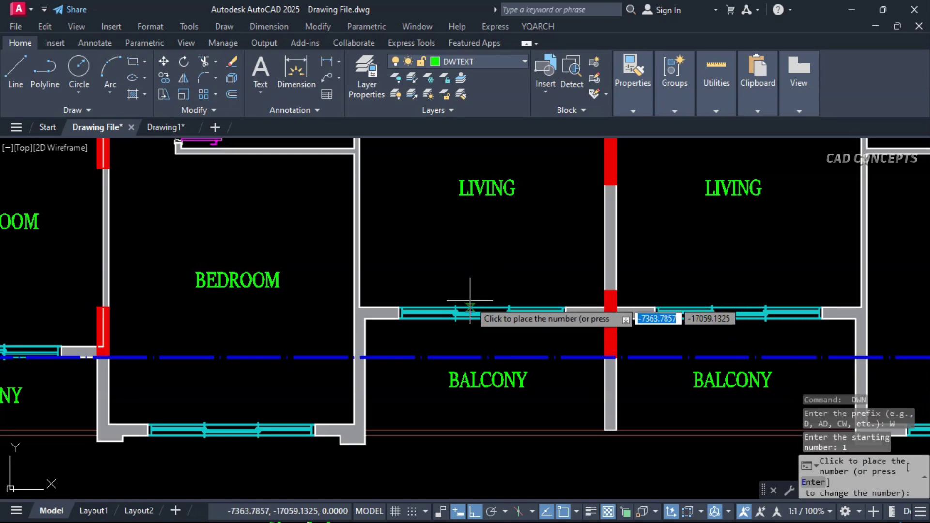
{"action": "scroll", "coordinate": [469, 299], "scroll_direction": "up", "scroll_amount": 4}
{"action": "left_click", "coordinate": [523, 288]}
{"action": "middle_click_drag", "start_coordinate": [681, 282], "coordinate": [333, 297]}
{"action": "middle_click_drag", "start_coordinate": [720, 293], "coordinate": [519, 307]}
{"action": "left_click", "coordinate": [533, 326]}
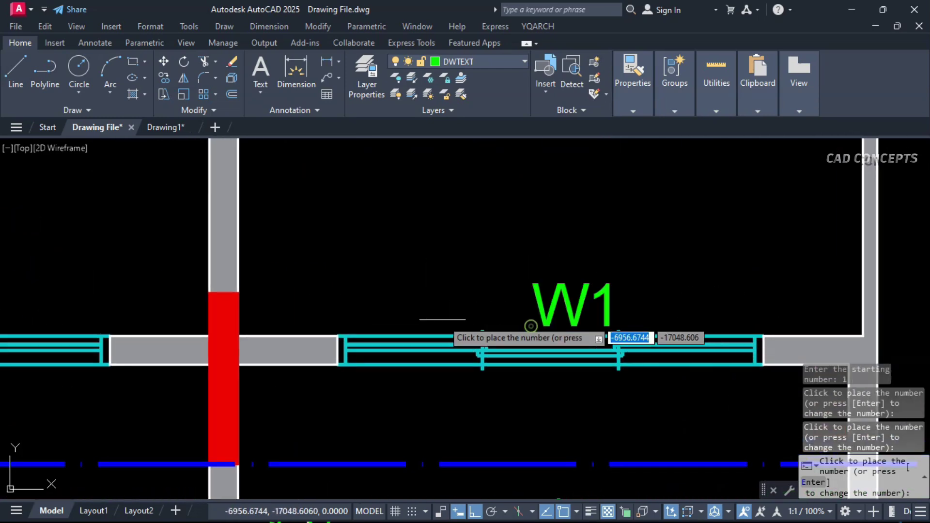
Switch the tag number to 2 and label the lower balcony window W2
{"action": "scroll", "coordinate": [442, 319], "scroll_direction": "down", "scroll_amount": 5}
{"action": "scroll", "coordinate": [574, 344], "scroll_direction": "up", "scroll_amount": 3}
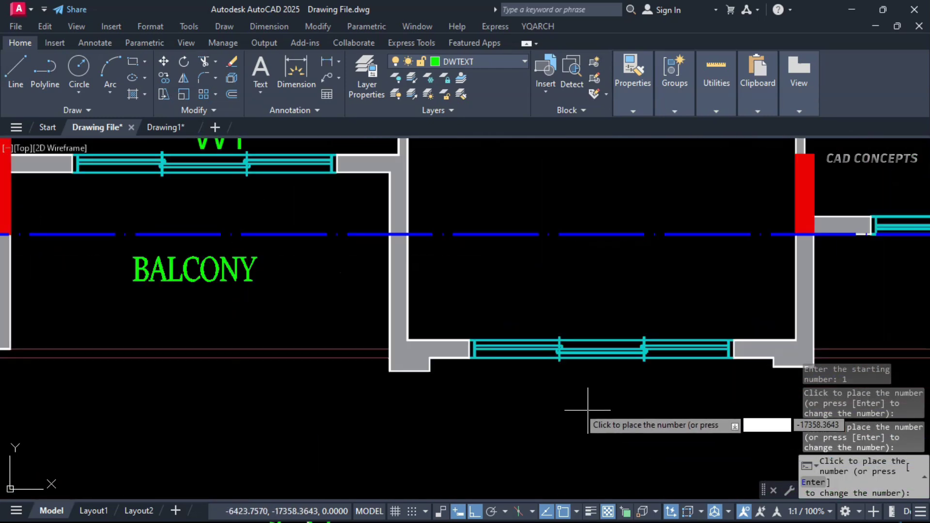
{"action": "key", "text": "Return"}
{"action": "type", "text": "2"}
{"action": "key", "text": "Return"}
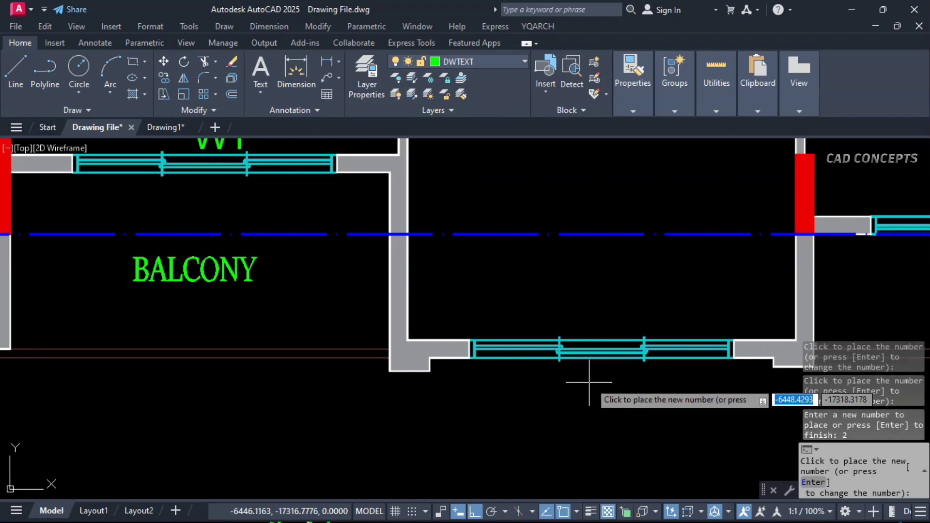
{"action": "left_click", "coordinate": [600, 373]}
{"action": "middle_click_drag", "start_coordinate": [677, 390], "coordinate": [293, 394]}
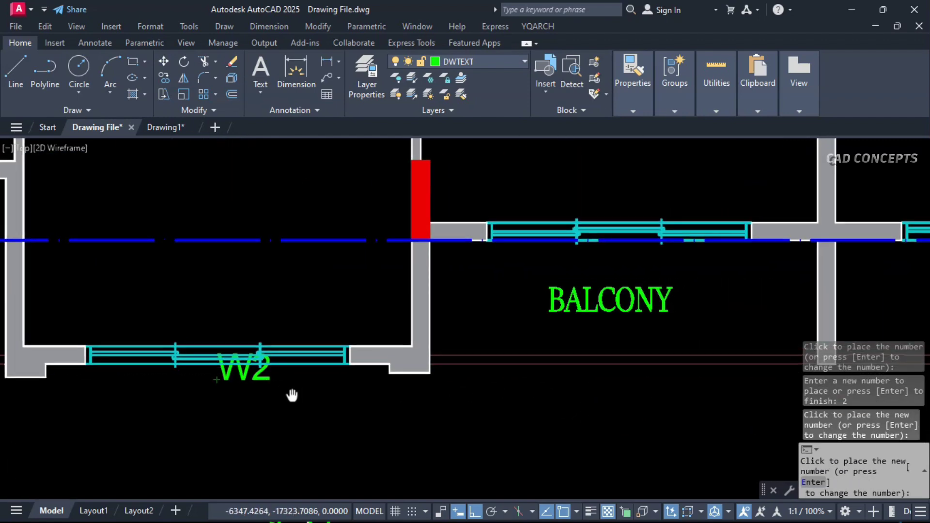
{"action": "middle_click_drag", "start_coordinate": [621, 314], "coordinate": [241, 335]}
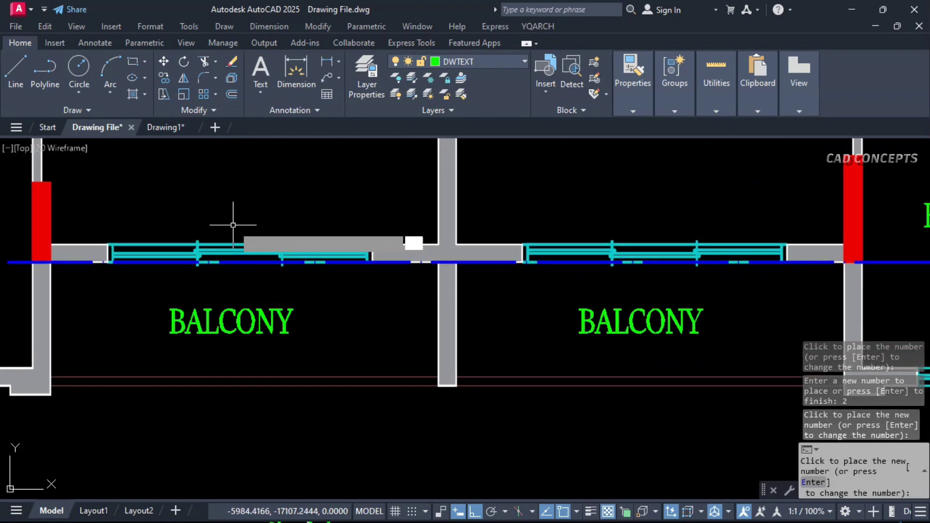
Switch back to number 1 and tag the left and right balcony windows W1
{"action": "key", "text": "Return"}
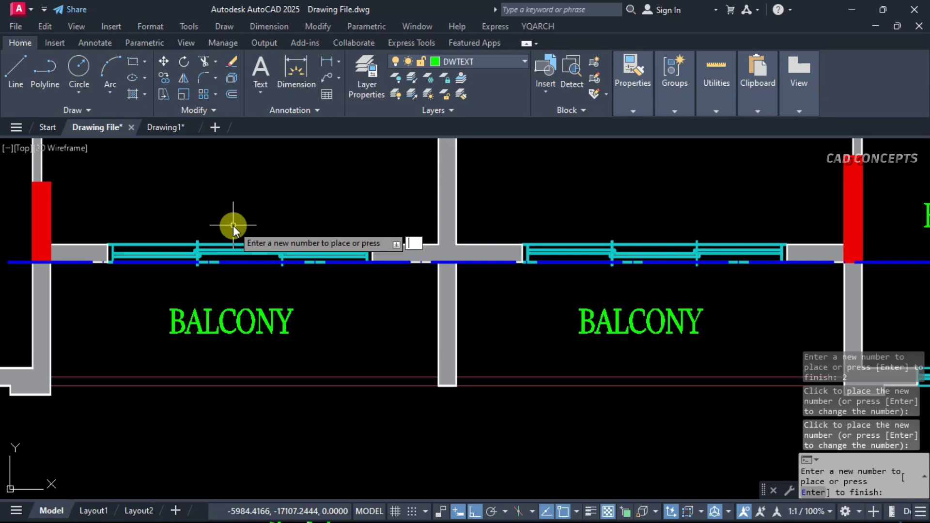
{"action": "type", "text": "1"}
{"action": "key", "text": "Return"}
{"action": "left_click", "coordinate": [232, 226]}
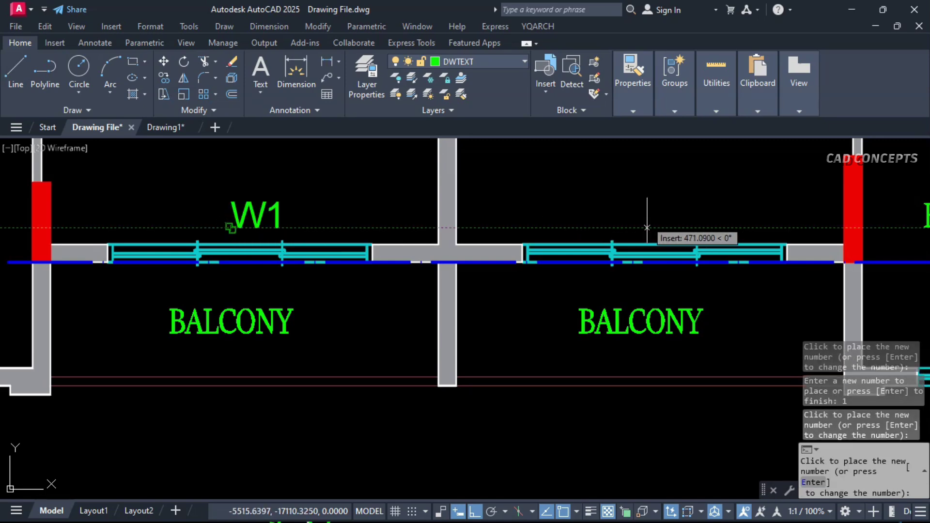
{"action": "left_click", "coordinate": [651, 228]}
{"action": "middle_click_drag", "start_coordinate": [652, 228], "coordinate": [467, 228]}
{"action": "middle_click_drag", "start_coordinate": [632, 260], "coordinate": [395, 260]}
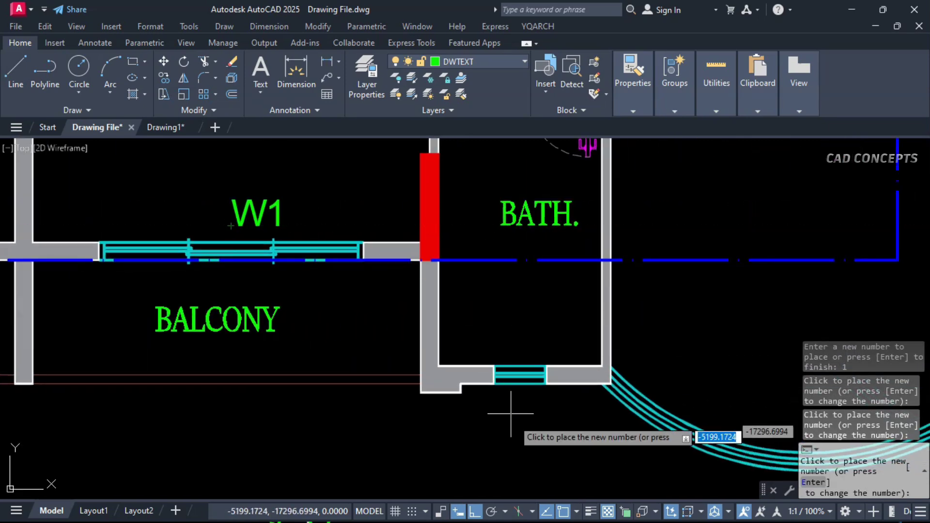
{"action": "middle_click_drag", "start_coordinate": [514, 422], "coordinate": [512, 342]}
Set the number to 5, place W5 below the small bath window, and end numbering
{"action": "key", "text": "Return"}
{"action": "type", "text": "5"}
{"action": "key", "text": "Return"}
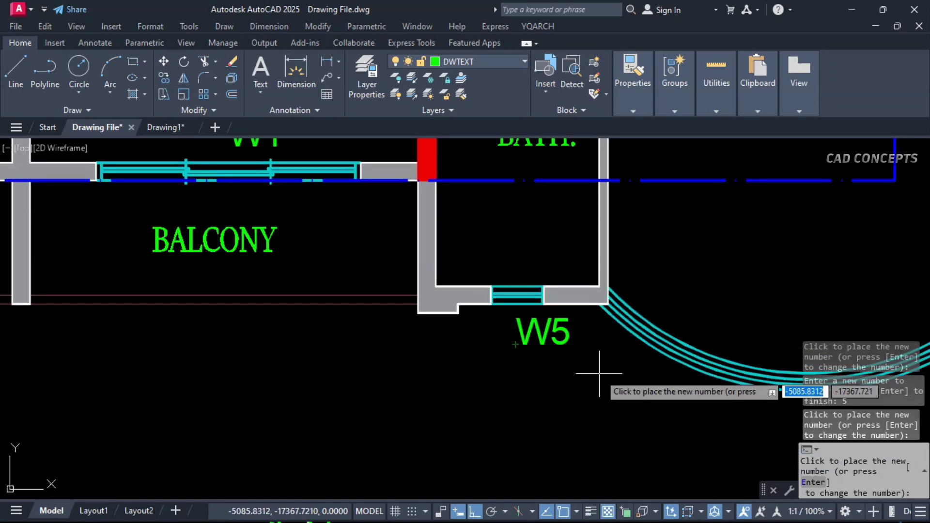
{"action": "left_click", "coordinate": [515, 344]}
{"action": "middle_click_drag", "start_coordinate": [515, 344], "coordinate": [181, 342]}
{"action": "key", "text": "Escape"}
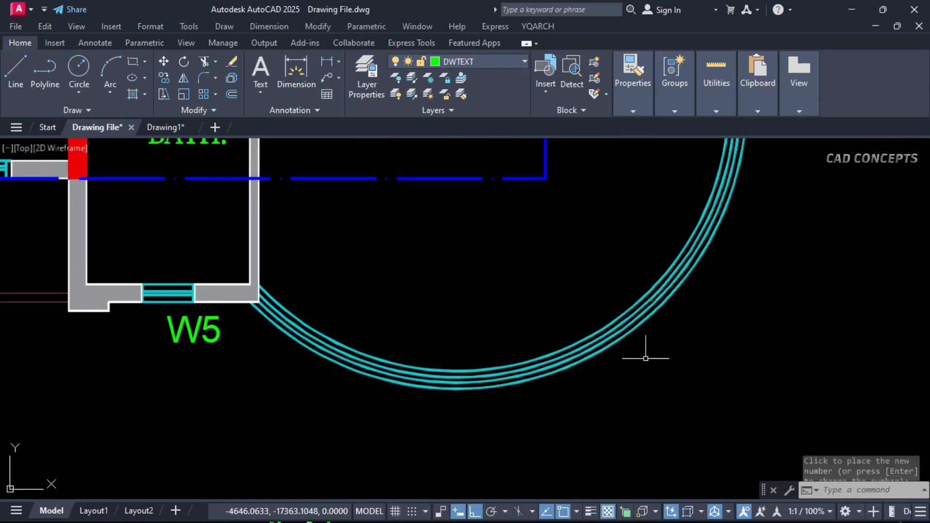
Rerun numbering with prefix CW from 1 and tag the curved window CW1
{"action": "key", "text": "Return"}
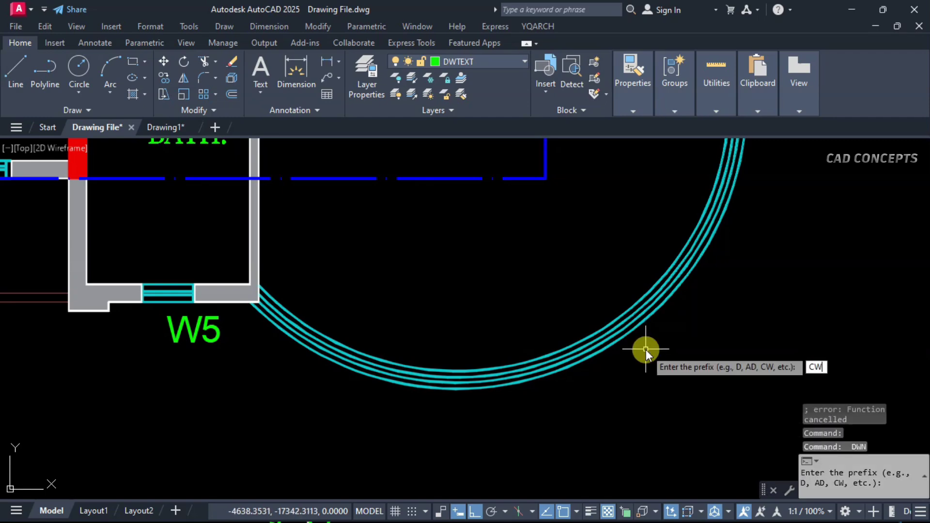
{"action": "key", "text": "Return"}
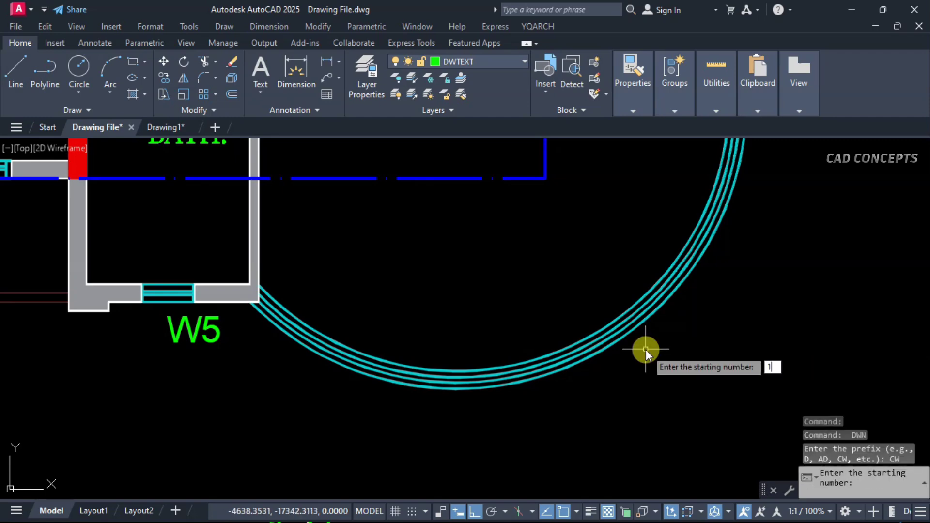
{"action": "key", "text": "Return"}
{"action": "left_click", "coordinate": [654, 333]}
{"action": "mouse_move", "coordinate": [556, 285]}
{"action": "middle_mouse_down"}
{"action": "mouse_move", "coordinate": [547, 465]}
{"action": "mouse_move", "coordinate": [539, 425]}
{"action": "mouse_move", "coordinate": [555, 305]}
{"action": "middle_mouse_up"}
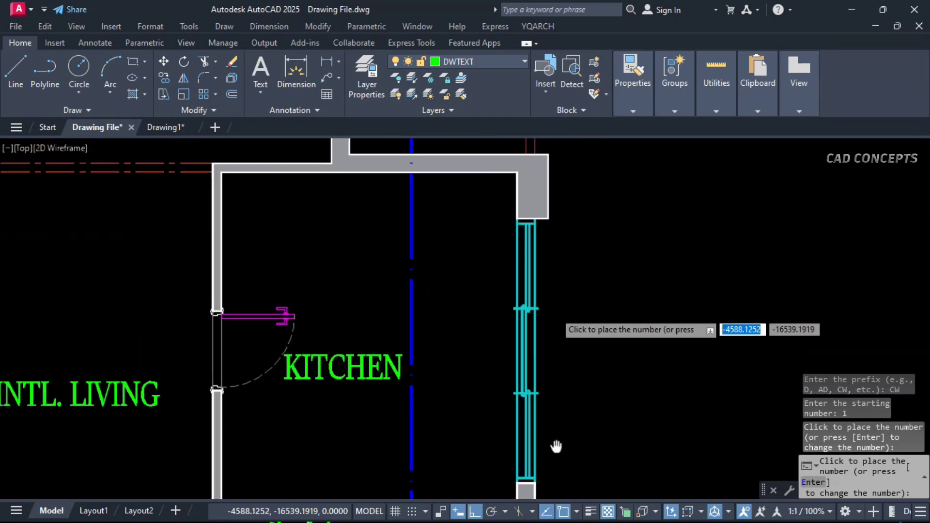
{"action": "middle_click_drag", "start_coordinate": [556, 446], "coordinate": [556, 438]}
Change the number to 2 and place CW2 beside the kitchen's tall window
{"action": "key", "text": "Return"}
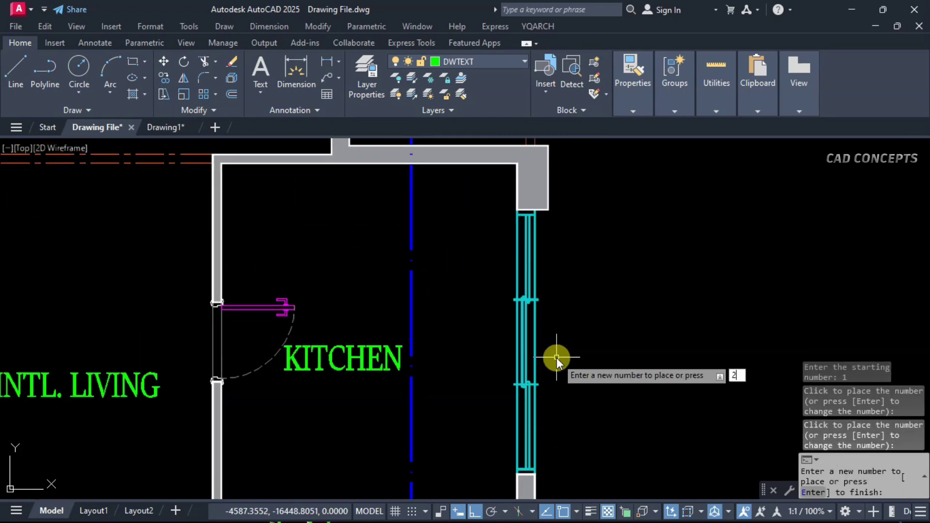
{"action": "key", "text": "Return"}
{"action": "left_click", "coordinate": [552, 342]}
{"action": "mouse_move", "coordinate": [556, 206]}
{"action": "middle_mouse_down"}
{"action": "mouse_move", "coordinate": [556, 387]}
{"action": "mouse_move", "coordinate": [612, 467]}
{"action": "mouse_move", "coordinate": [550, 387]}
{"action": "mouse_move", "coordinate": [481, 368]}
{"action": "middle_mouse_up"}
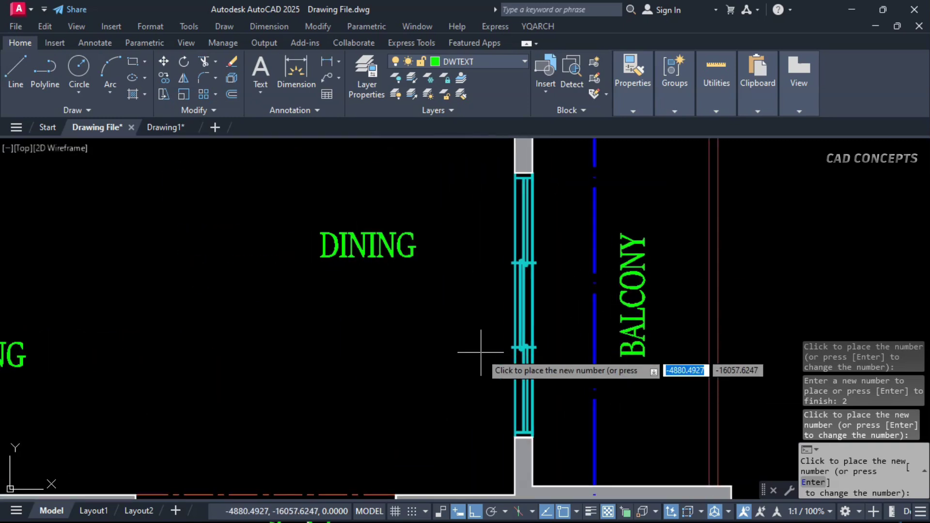
Cancel the previous run and start DWN with prefix W and start number 1
{"action": "key", "text": "Escape"}
{"action": "type", "text": "DWN"}
{"action": "key", "text": "Return"}
{"action": "type", "text": "W"}
{"action": "key", "text": "Return"}
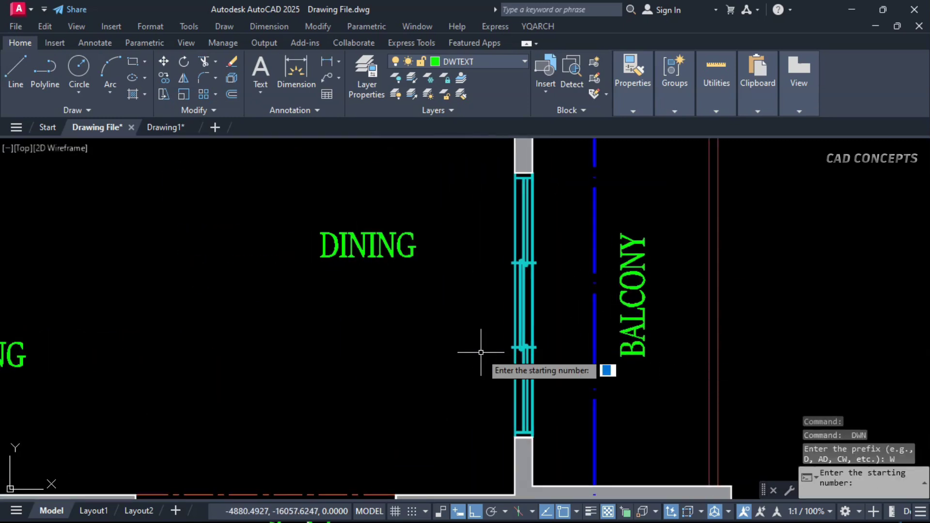
{"action": "type", "text": "1"}
{"action": "key", "text": "Return"}
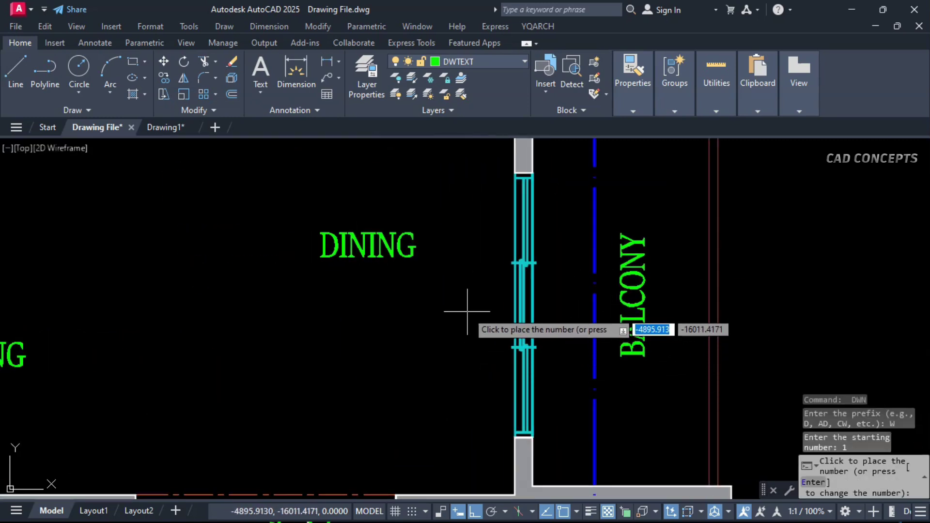
Set the number to 3 and tag the window by the INTL. LIVING and KITCHEN W3
{"action": "mouse_move", "coordinate": [468, 311]}
{"action": "middle_mouse_down"}
{"action": "mouse_move", "coordinate": [467, 353]}
{"action": "mouse_move", "coordinate": [478, 332]}
{"action": "mouse_move", "coordinate": [484, 443]}
{"action": "middle_mouse_up"}
{"action": "middle_click_drag", "start_coordinate": [484, 358], "coordinate": [561, 356]}
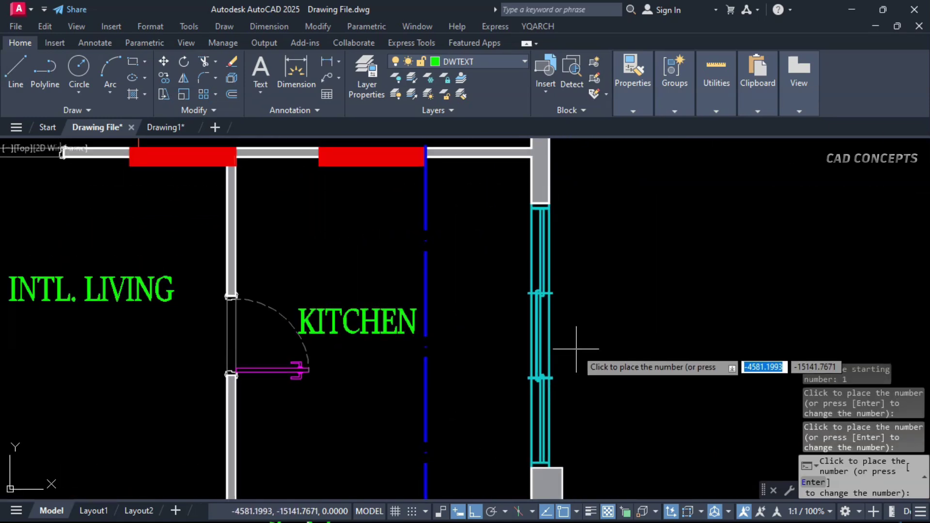
{"action": "key", "text": "Return"}
{"action": "type", "text": "3"}
{"action": "key", "text": "Return"}
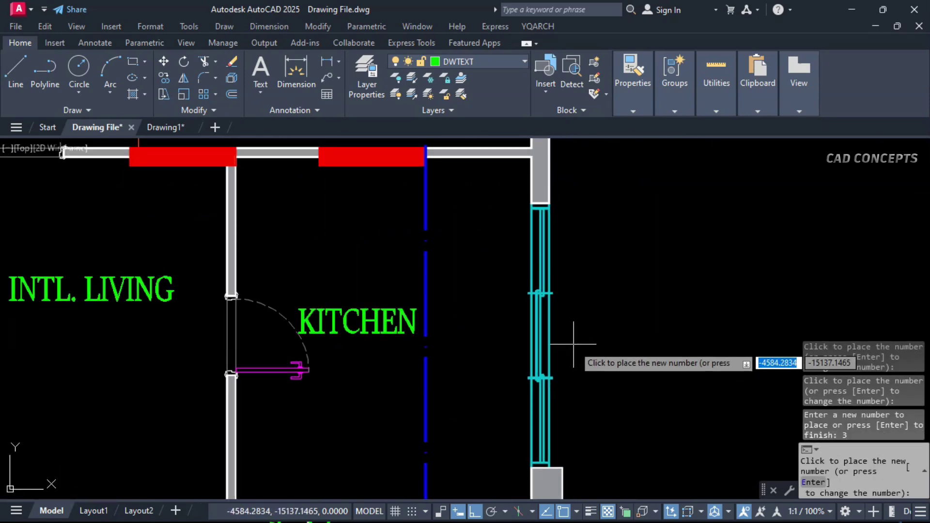
{"action": "left_click", "coordinate": [566, 343]}
{"action": "middle_click_drag", "start_coordinate": [426, 394], "coordinate": [604, 336]}
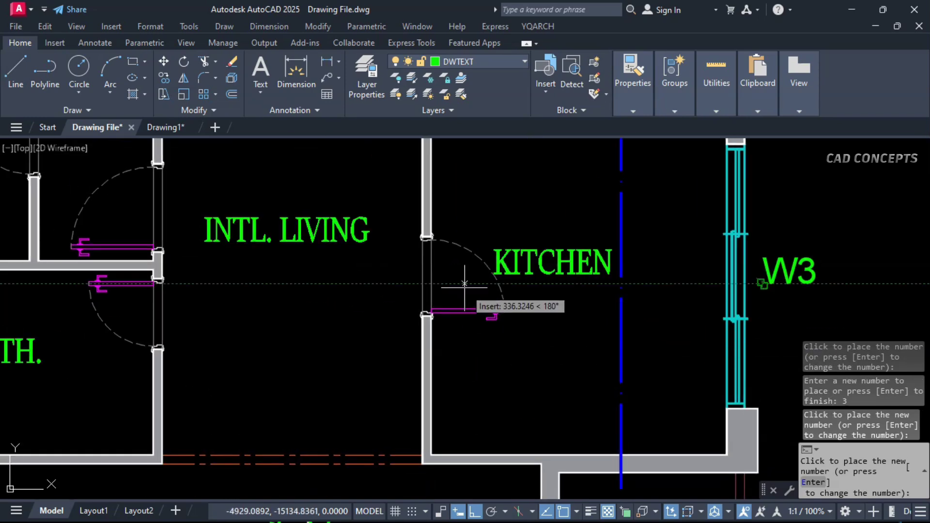
{"action": "middle_click_drag", "start_coordinate": [464, 284], "coordinate": [688, 229]}
Set the number to 5 and place a W5 tag near the top of the DUCT
{"action": "key", "text": "Return"}
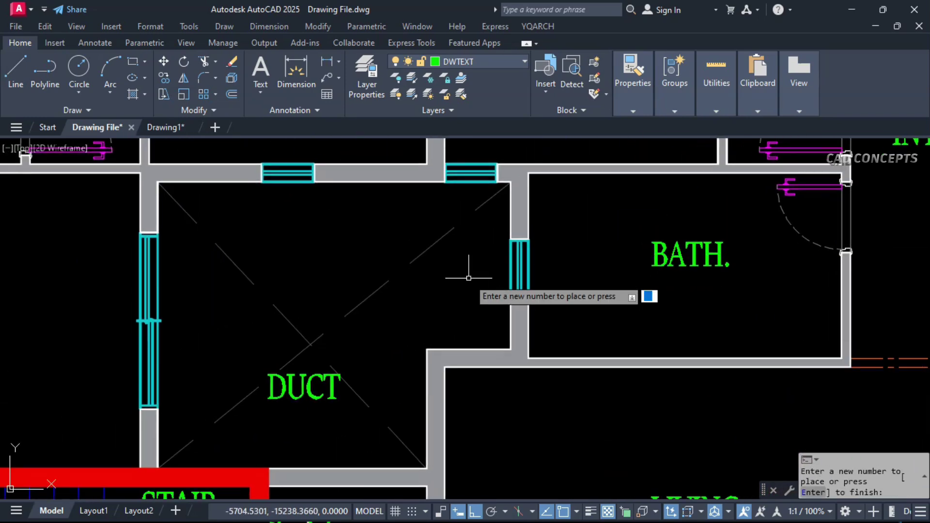
{"action": "type", "text": "5"}
{"action": "key", "text": "Return"}
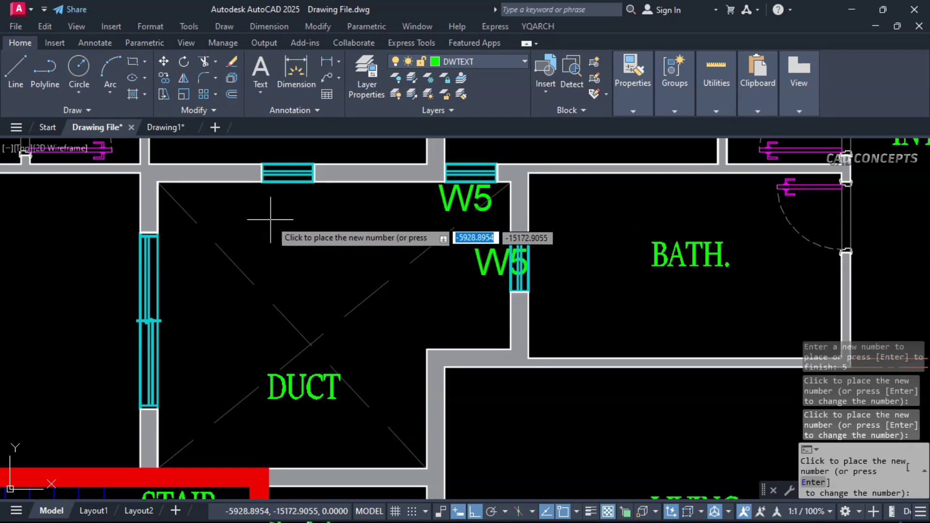
{"action": "left_click", "coordinate": [266, 201]}
{"action": "middle_click_drag", "start_coordinate": [218, 336], "coordinate": [291, 279]}
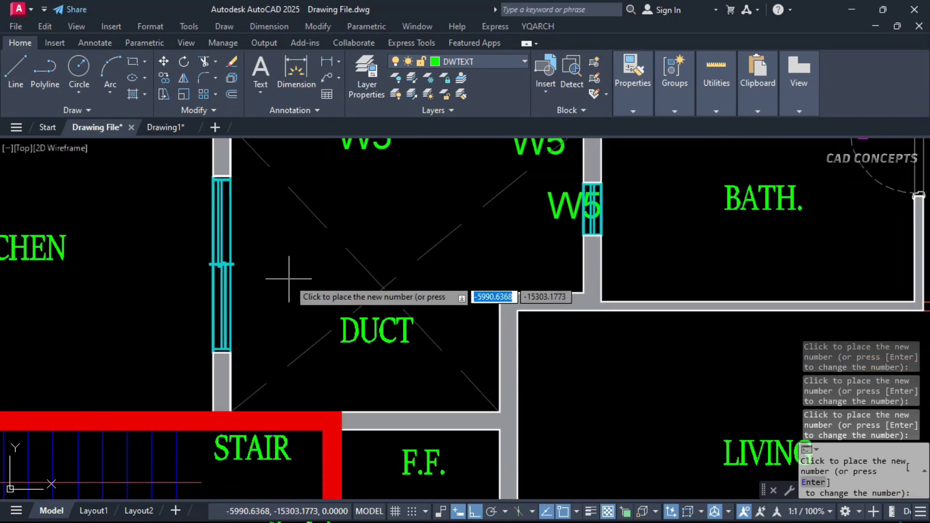
Change the number to 4, then 7, and place a W7 tag inside the DUCT by the stair
{"action": "key", "text": "Return"}
{"action": "type", "text": "4"}
{"action": "key", "text": "Return"}
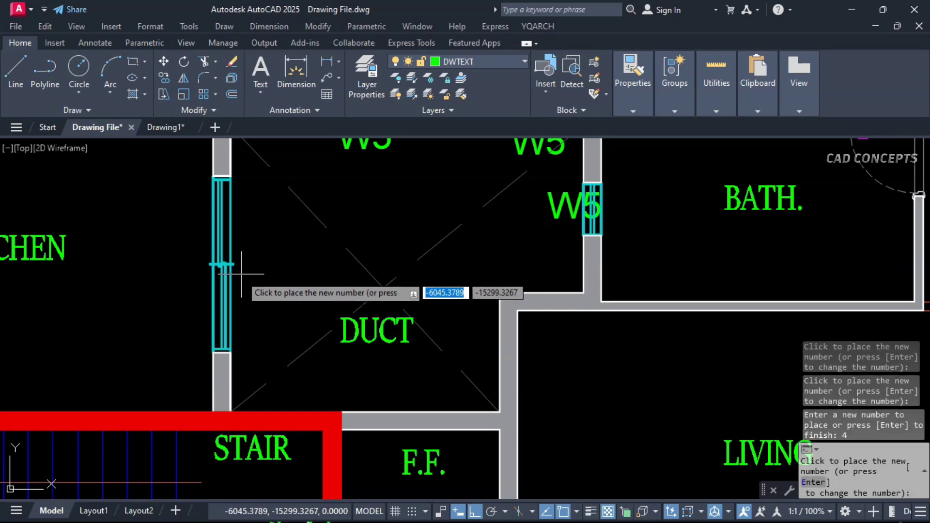
{"action": "middle_click_drag", "start_coordinate": [283, 354], "coordinate": [413, 211]}
{"action": "middle_click_drag", "start_coordinate": [534, 415], "coordinate": [565, 311]}
{"action": "scroll", "coordinate": [290, 279], "scroll_direction": "up", "scroll_amount": 2}
{"action": "middle_click_drag", "start_coordinate": [300, 334], "coordinate": [702, 325]}
{"action": "key", "text": "Return"}
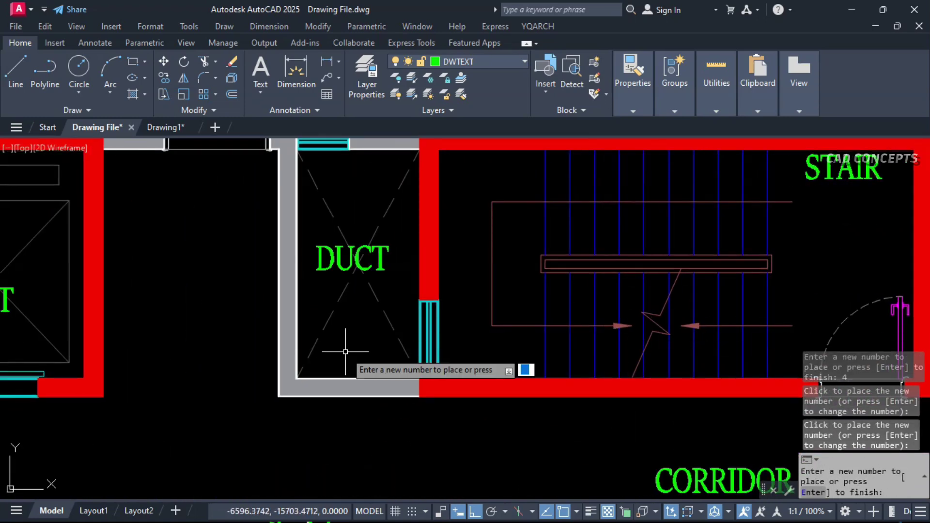
{"action": "type", "text": "7"}
{"action": "key", "text": "Return"}
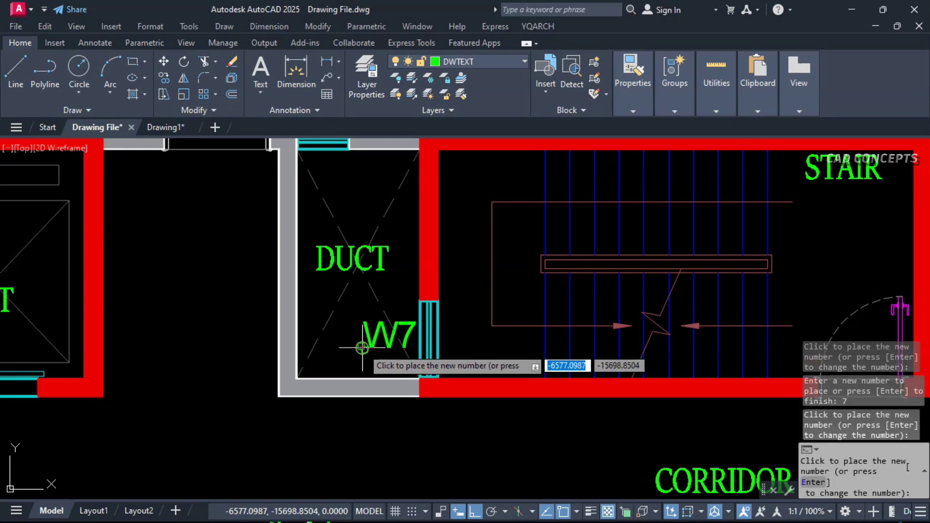
{"action": "middle_click_drag", "start_coordinate": [361, 348], "coordinate": [316, 358]}
{"action": "left_click", "coordinate": [274, 333]}
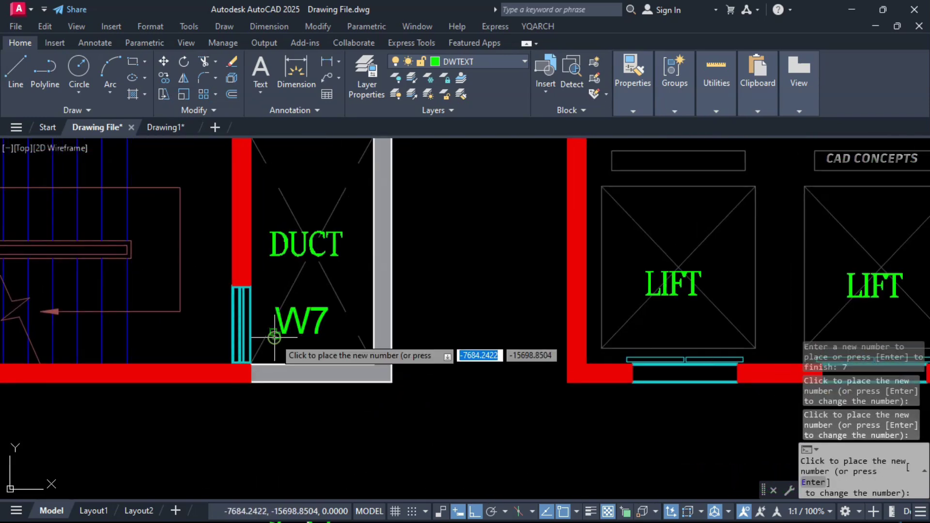
End window numbering and zoom out to the sq. mt. and sq. ft. area tables
{"action": "key", "text": "Escape"}
{"action": "scroll", "coordinate": [383, 305], "scroll_direction": "down", "scroll_amount": 4}
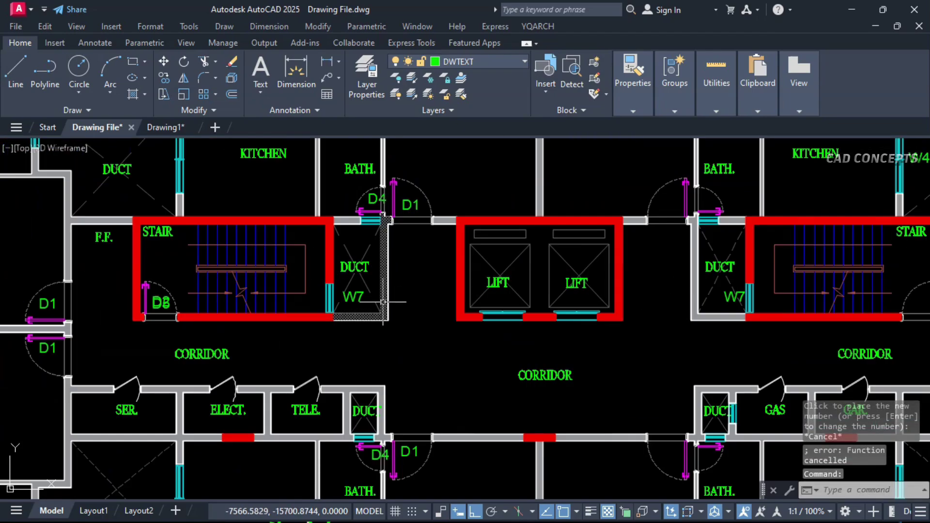
{"action": "scroll", "coordinate": [383, 305], "scroll_direction": "down", "scroll_amount": 2}
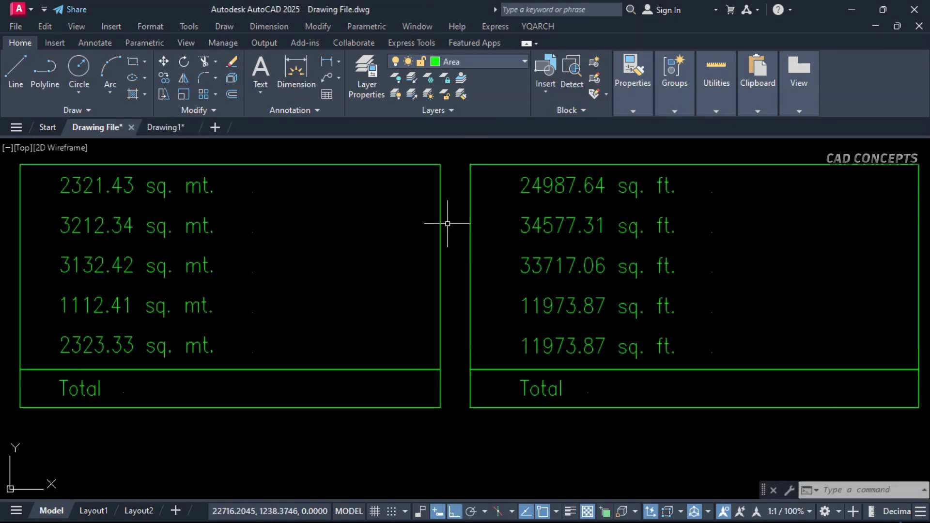
{"action": "middle_click_drag", "start_coordinate": [449, 225], "coordinate": [449, 232]}
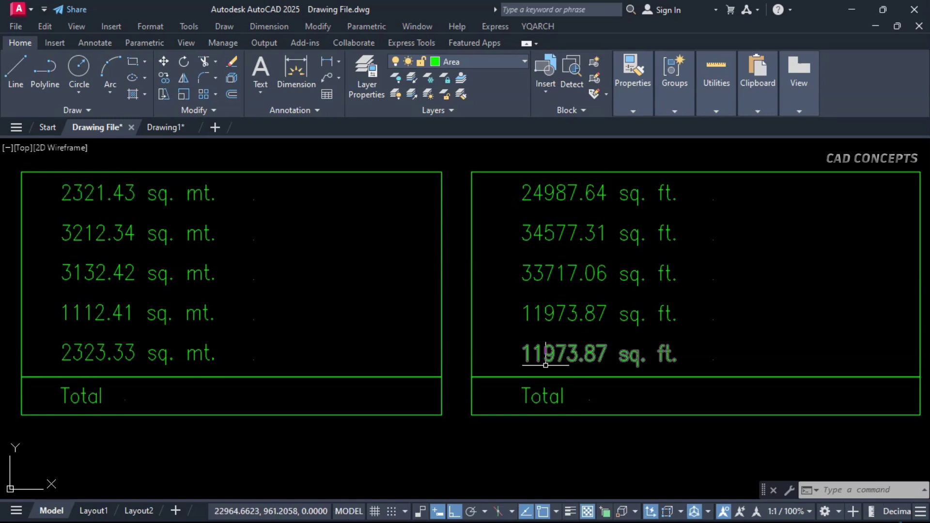
{"action": "mouse_move", "coordinate": [531, 396]}
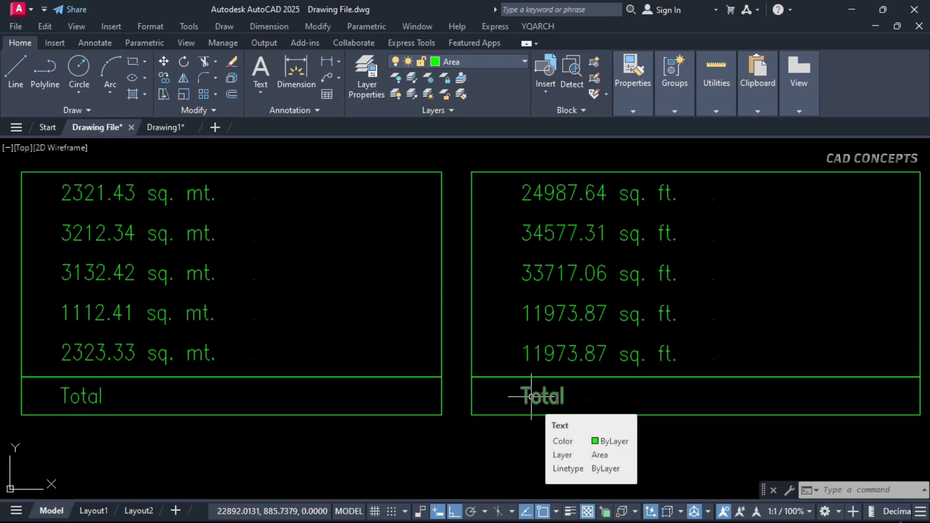
Convert 2321.43 sq. mt. with CAE from metres to feet, placing 24987.64 sq. ft. in row 1
{"action": "type", "text": "CAE"}
{"action": "key", "text": "Return"}
{"action": "left_click", "coordinate": [121, 191]}
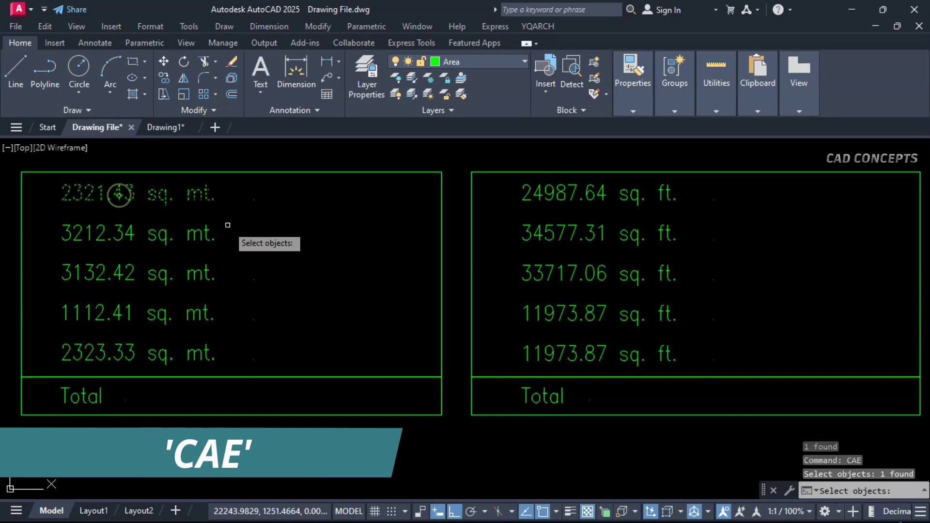
{"action": "key", "text": "Return"}
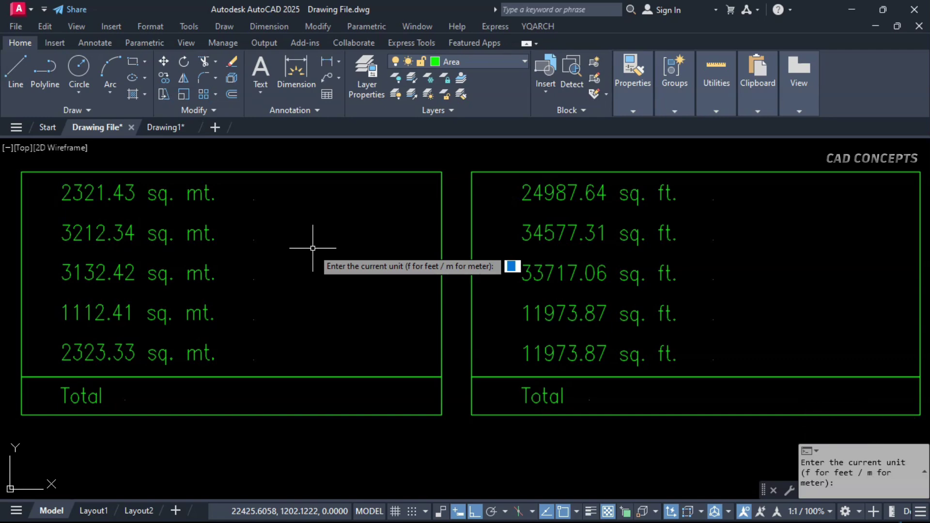
{"action": "key", "text": "Return"}
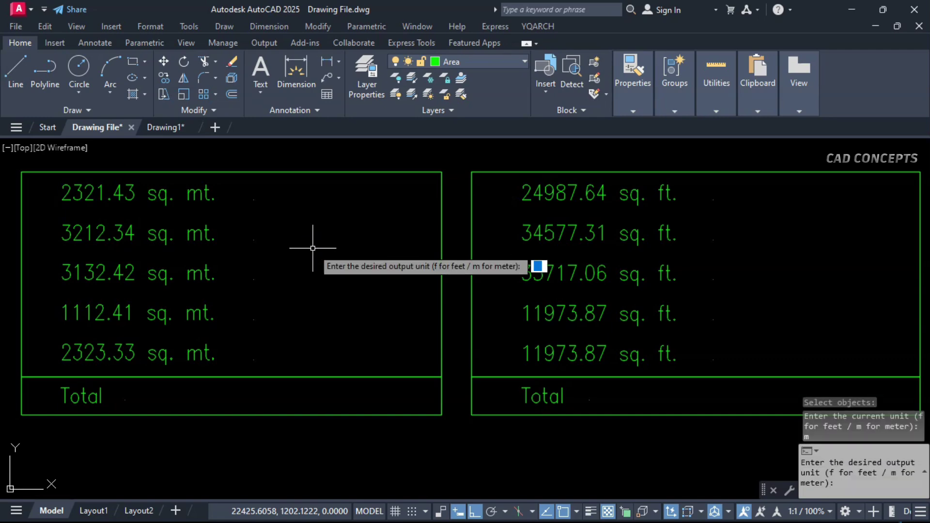
{"action": "type", "text": "f"}
{"action": "key", "text": "Return"}
{"action": "left_click", "coordinate": [253, 193]}
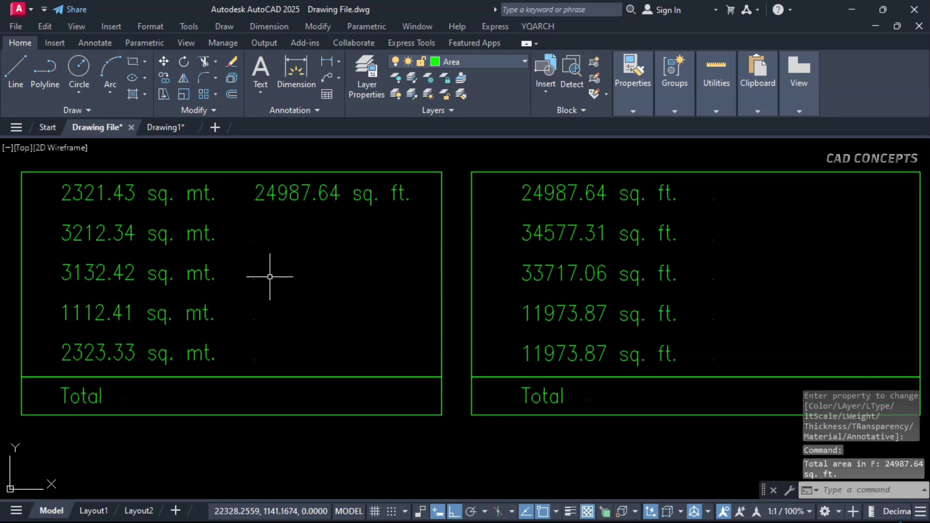
{"action": "key", "text": "Return"}
Convert 3212.34 sq. mt. to feet, placing 34577.31 sq. ft. beside row 2
{"action": "left_click", "coordinate": [202, 234]}
{"action": "key", "text": "Return"}
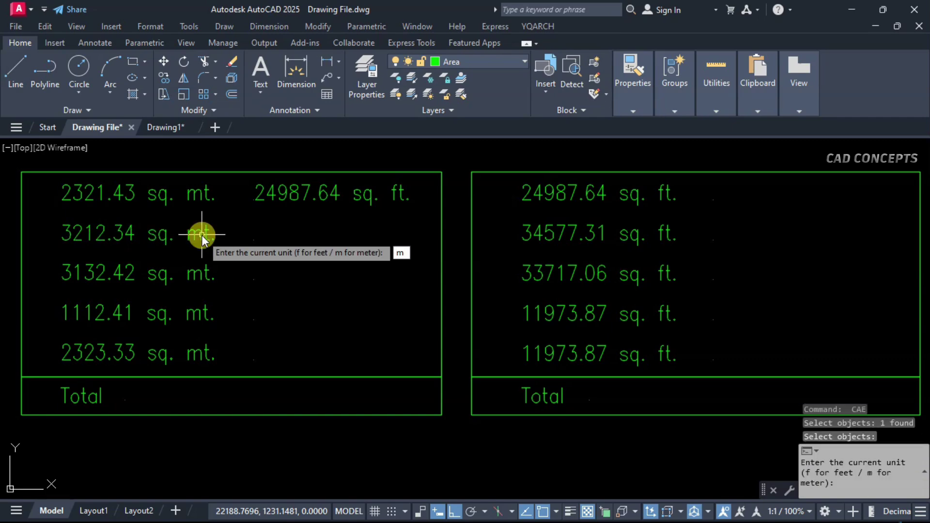
{"action": "key", "text": "Return"}
{"action": "type", "text": "f"}
{"action": "key", "text": "Return"}
{"action": "left_click", "coordinate": [252, 241]}
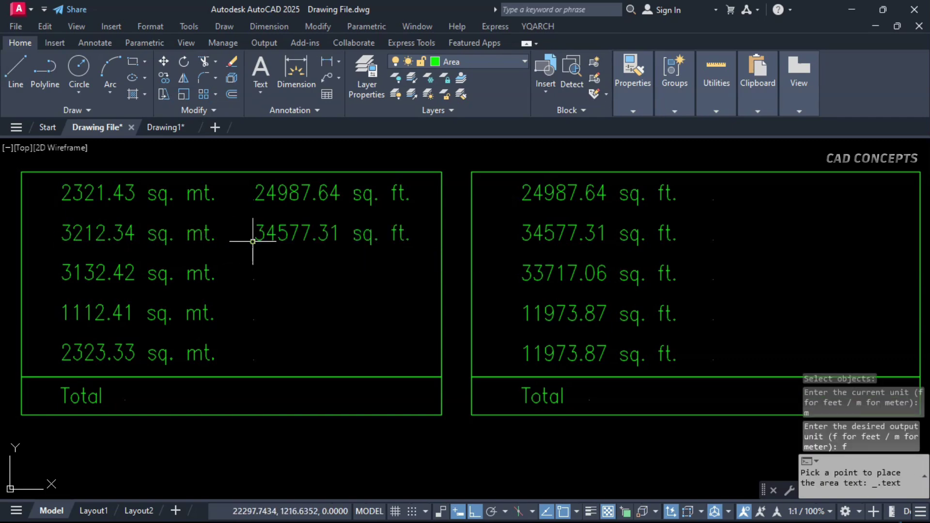
{"action": "key", "text": "Return"}
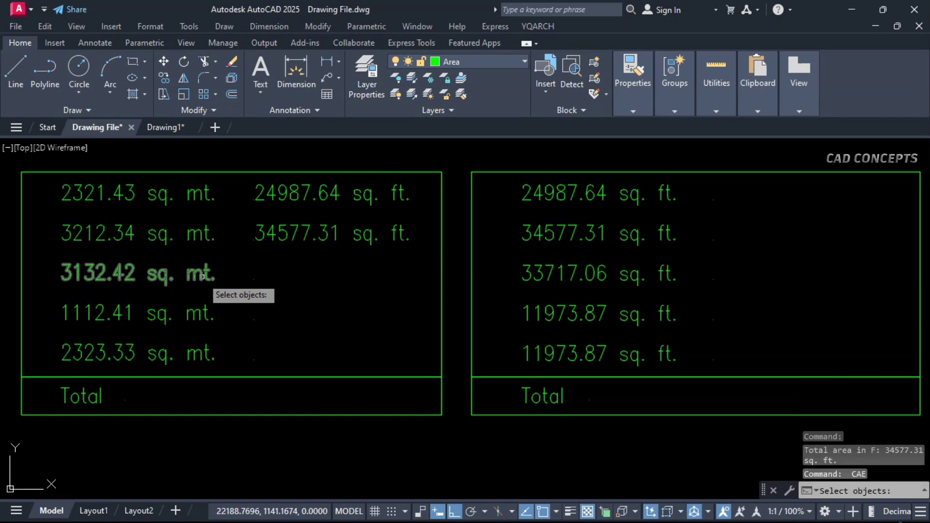
Convert 3132.42 sq. mt. to feet, placing 33717.06 sq. ft. beside row 3
{"action": "left_click", "coordinate": [203, 279]}
{"action": "key", "text": "Return"}
{"action": "type", "text": "m"}
{"action": "key", "text": "Return"}
{"action": "type", "text": "f"}
{"action": "key", "text": "Return"}
{"action": "left_click", "coordinate": [252, 279]}
{"action": "key", "text": "Return"}
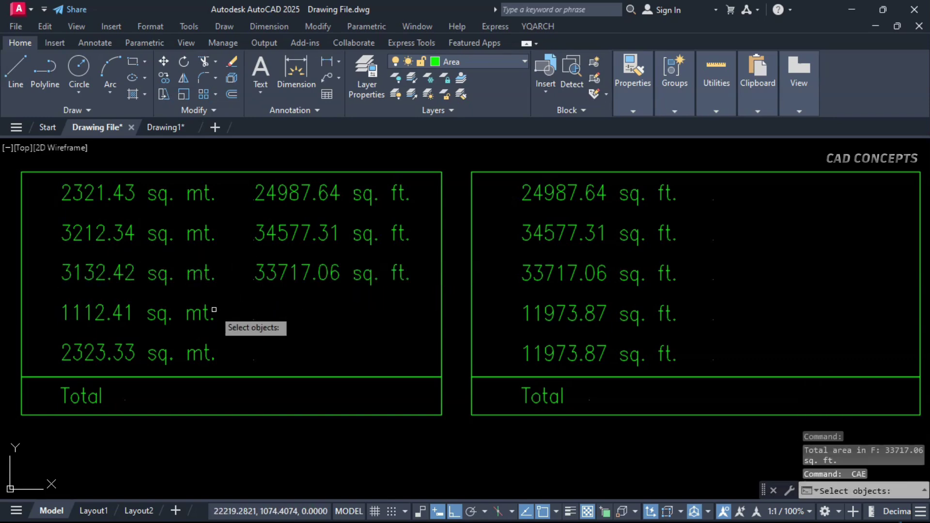
Convert 1112.41 sq. mt. to feet, placing 11973.87 sq. ft. beside row 4
{"action": "left_click", "coordinate": [217, 314]}
{"action": "key", "text": "Return"}
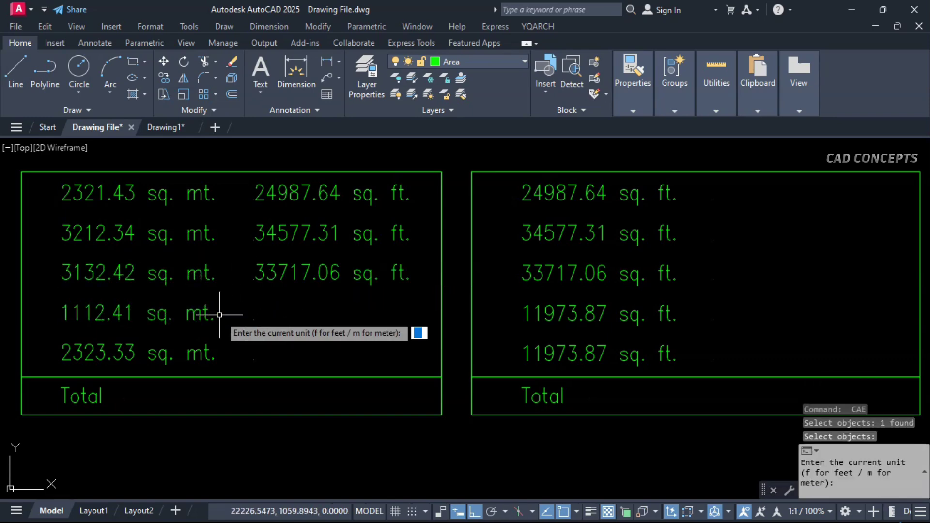
{"action": "type", "text": "m"}
{"action": "key", "text": "Return"}
{"action": "type", "text": "f"}
{"action": "key", "text": "Return"}
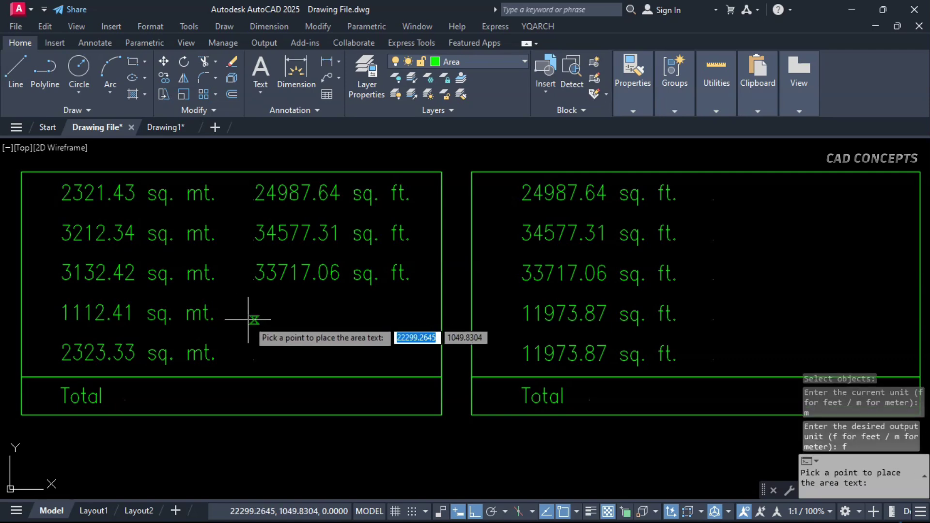
{"action": "left_click", "coordinate": [251, 320]}
{"action": "key", "text": "Return"}
Convert 2323.33 sq. mt. to feet, placing 25008.09 sq. ft. beside row 5
{"action": "left_click", "coordinate": [220, 355]}
{"action": "key", "text": "Return"}
{"action": "type", "text": "m"}
{"action": "key", "text": "Return"}
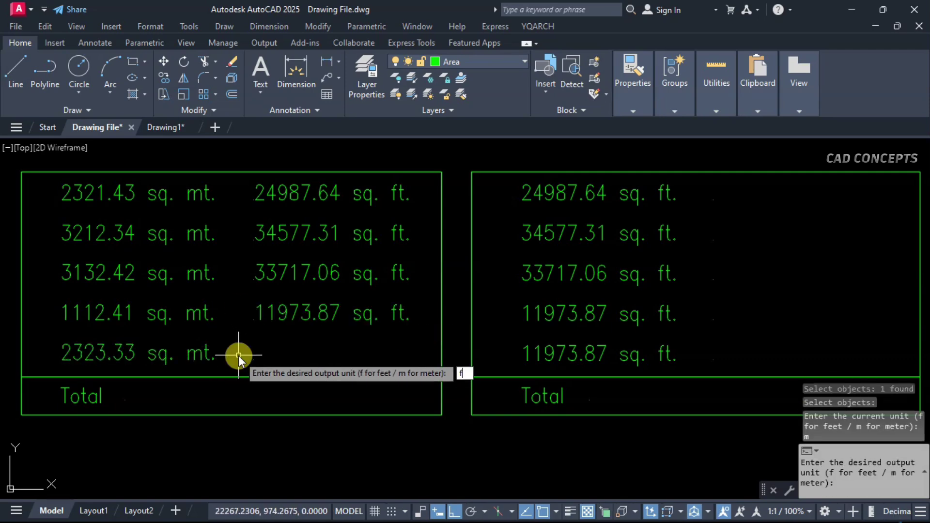
{"action": "type", "text": "f"}
{"action": "key", "text": "Return"}
{"action": "left_click", "coordinate": [253, 359]}
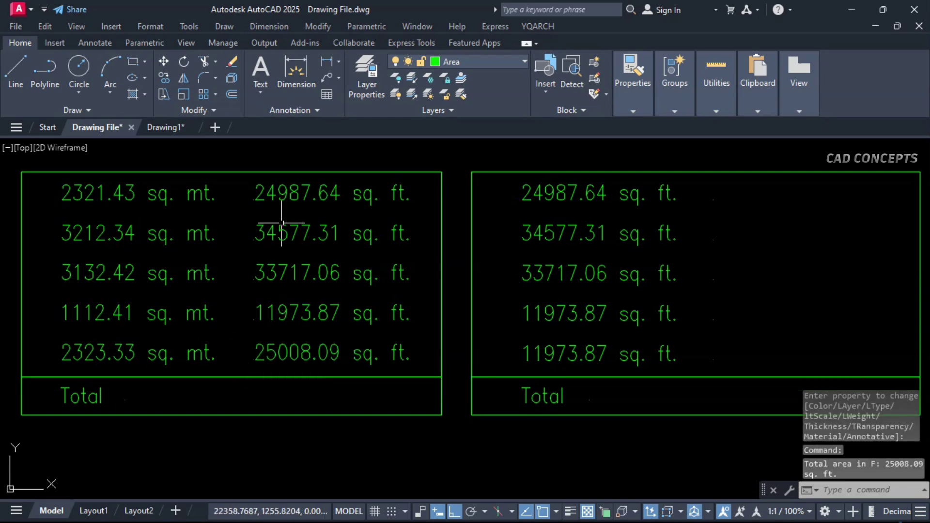
Window-select all five sq. mt. areas and convert them to feet in the left Total row
{"action": "key", "text": "Return"}
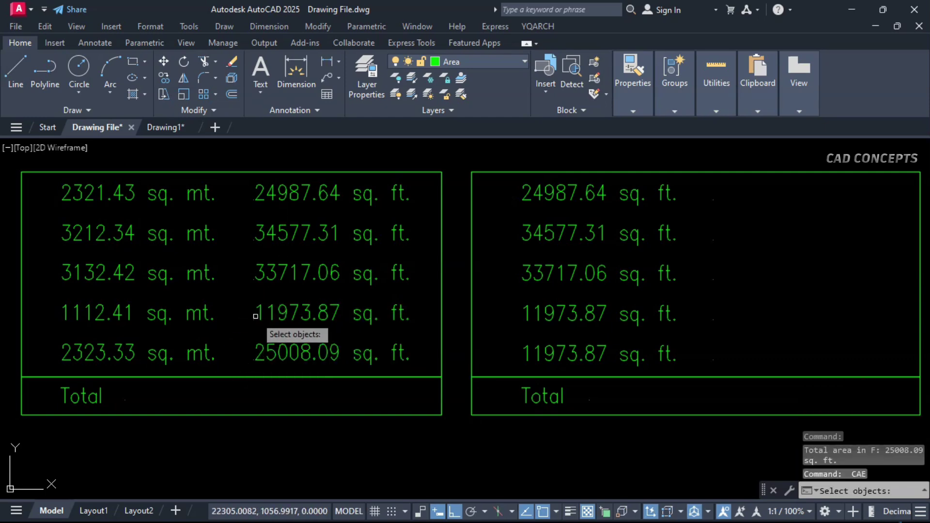
{"action": "left_click", "coordinate": [233, 185]}
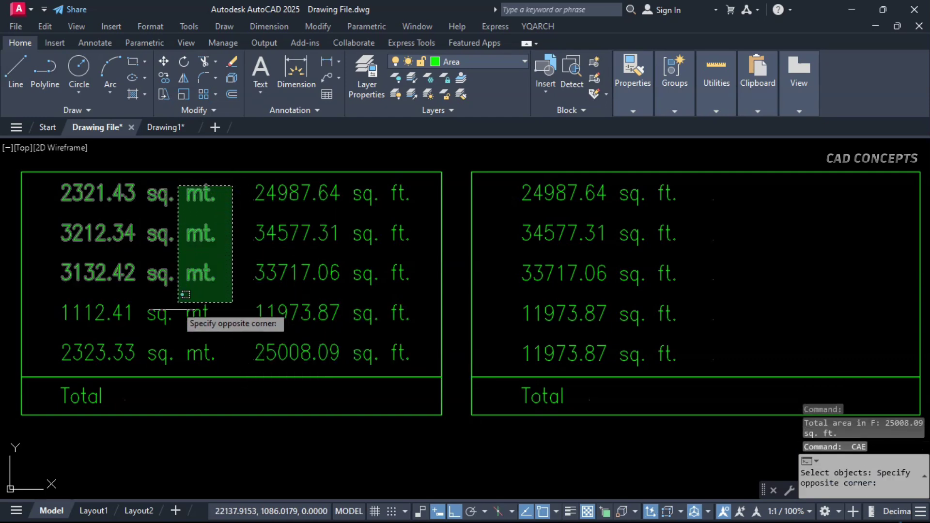
{"action": "left_click", "coordinate": [129, 346]}
{"action": "key", "text": "Return"}
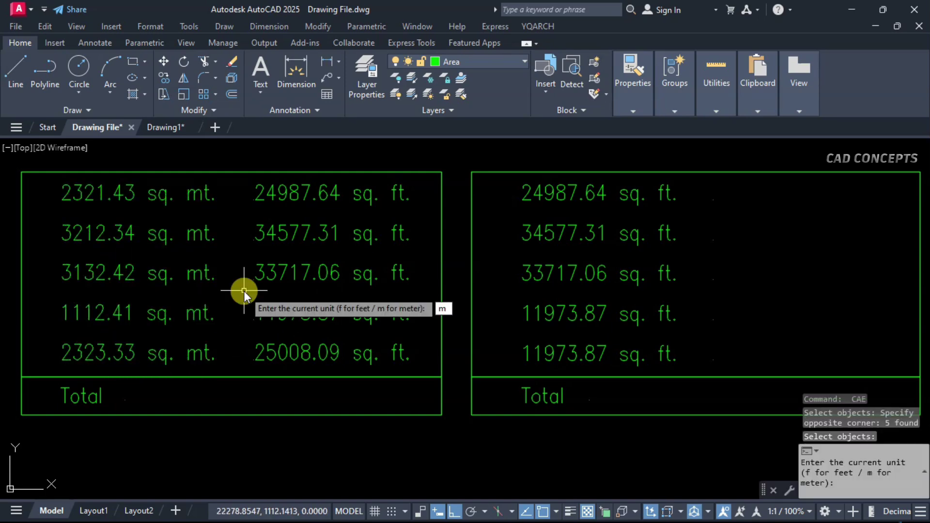
{"action": "type", "text": "m"}
{"action": "key", "text": "Return"}
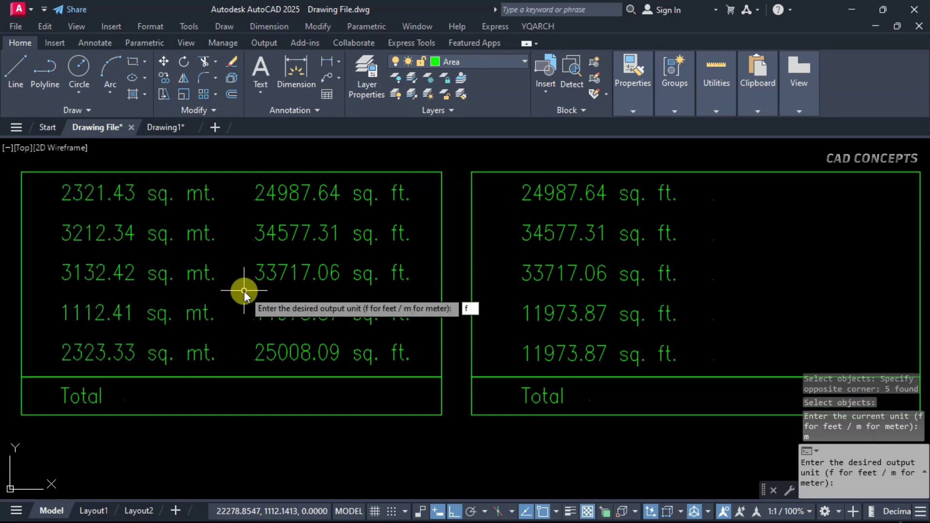
{"action": "key", "text": "Return"}
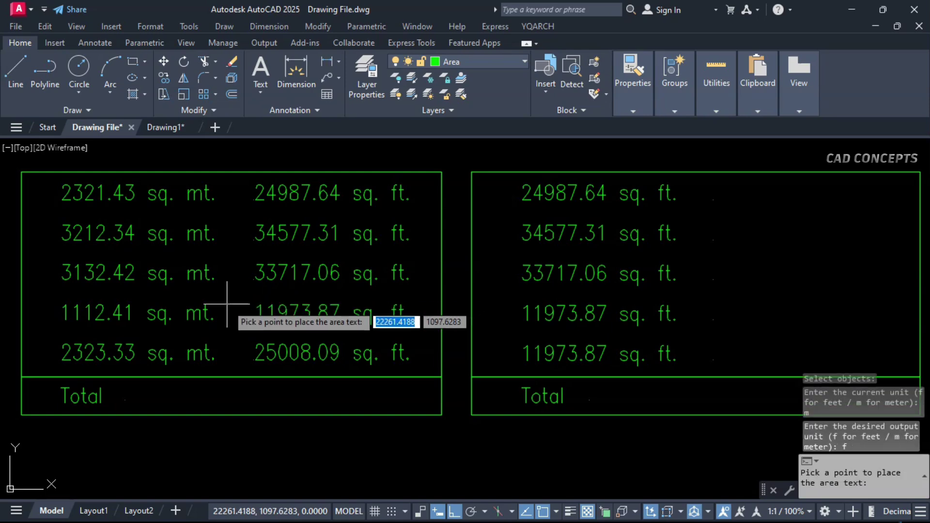
{"action": "left_click", "coordinate": [125, 400]}
Run CAE again and select the 24987.64 sq. ft. area in the right table
{"action": "type", "text": "CAE"}
{"action": "key", "text": "Return"}
{"action": "left_click", "coordinate": [644, 194]}
{"action": "key", "text": "Return"}
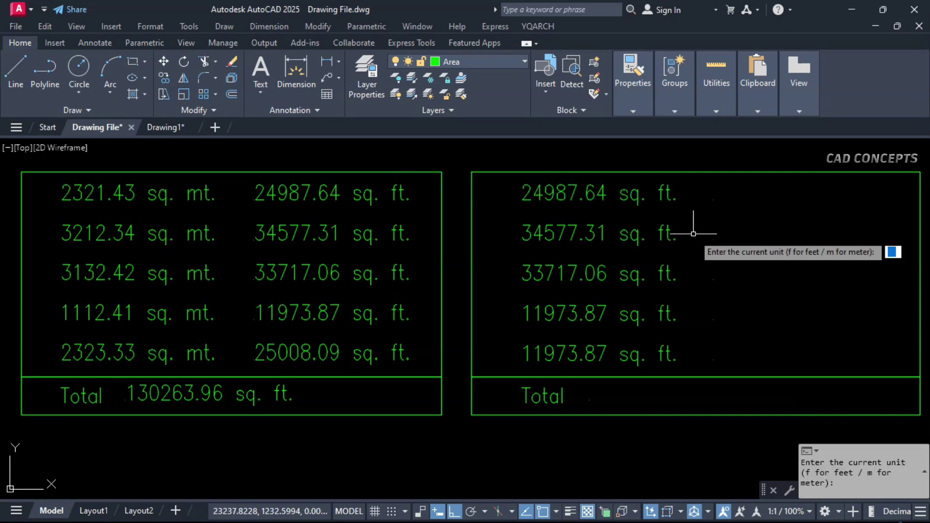
Add 2321.43 sq. m. beside the top row and 3212.34 sq. m. beside the second row
{"action": "type", "text": "f"}
{"action": "key", "text": "Return"}
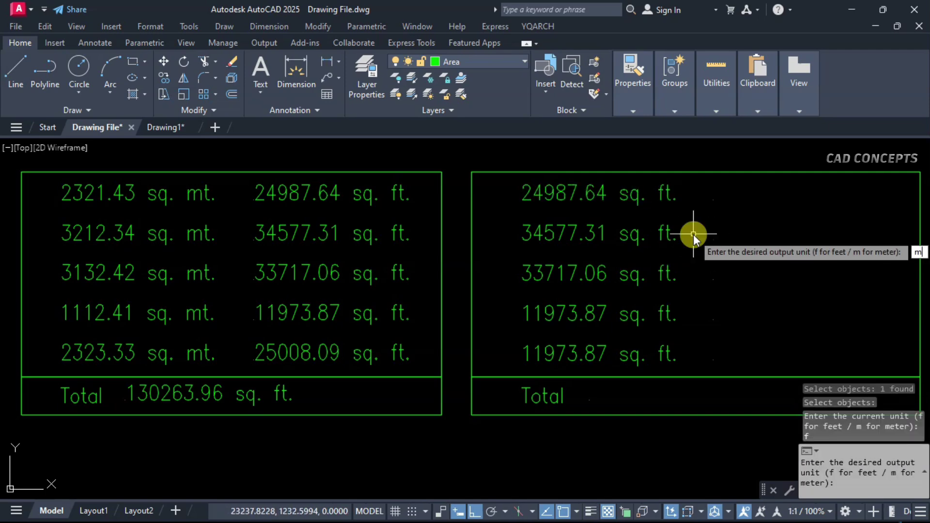
{"action": "key", "text": "Return"}
{"action": "left_click", "coordinate": [711, 193]}
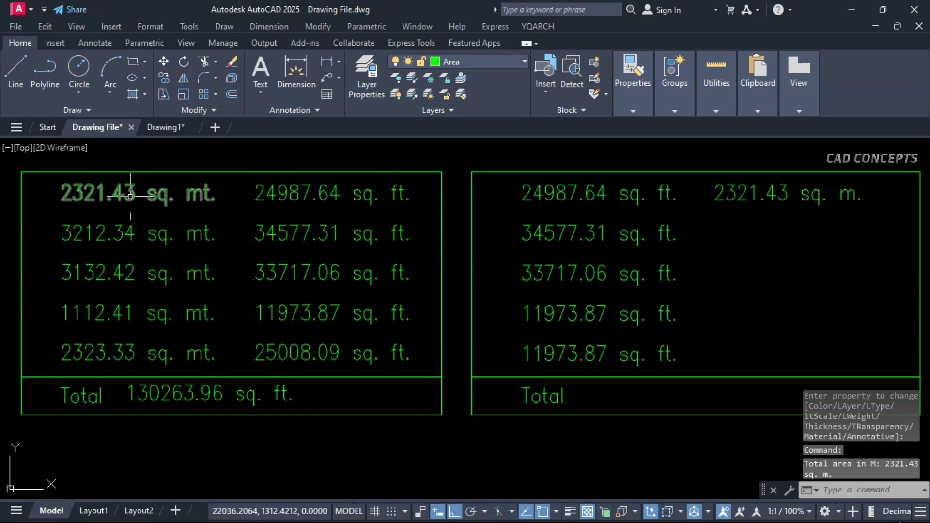
{"action": "type", "text": "CAE"}
{"action": "key", "text": "Return"}
{"action": "left_click", "coordinate": [620, 248]}
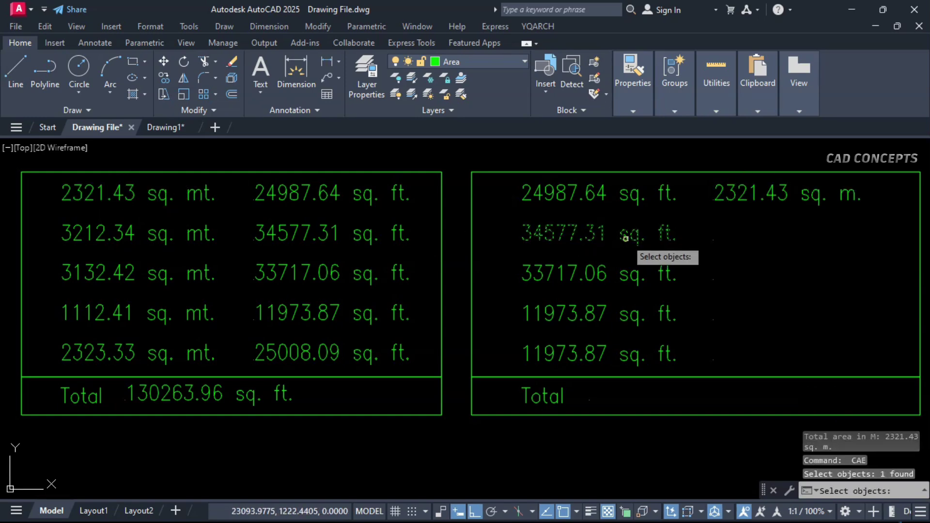
{"action": "key", "text": "Return"}
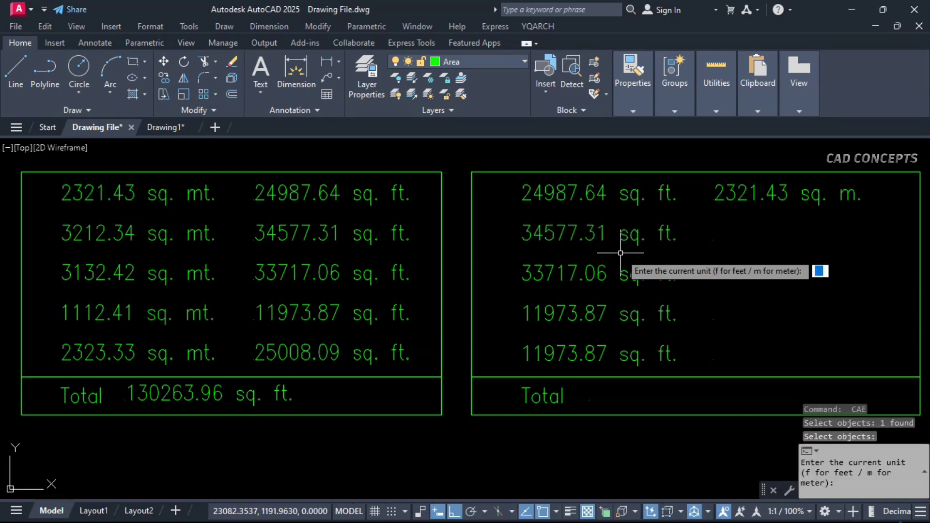
{"action": "type", "text": "f"}
{"action": "key", "text": "Return"}
{"action": "type", "text": "m"}
{"action": "key", "text": "Return"}
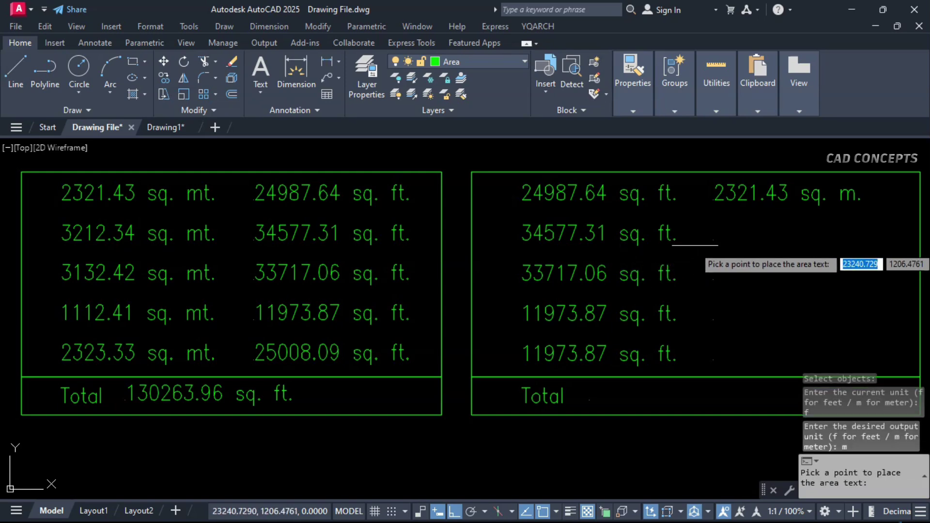
{"action": "left_click", "coordinate": [698, 233]}
Add 3132.42 sq. m. beside the third row and 1112.41 sq. m. beside the fourth row
{"action": "key", "text": "Return"}
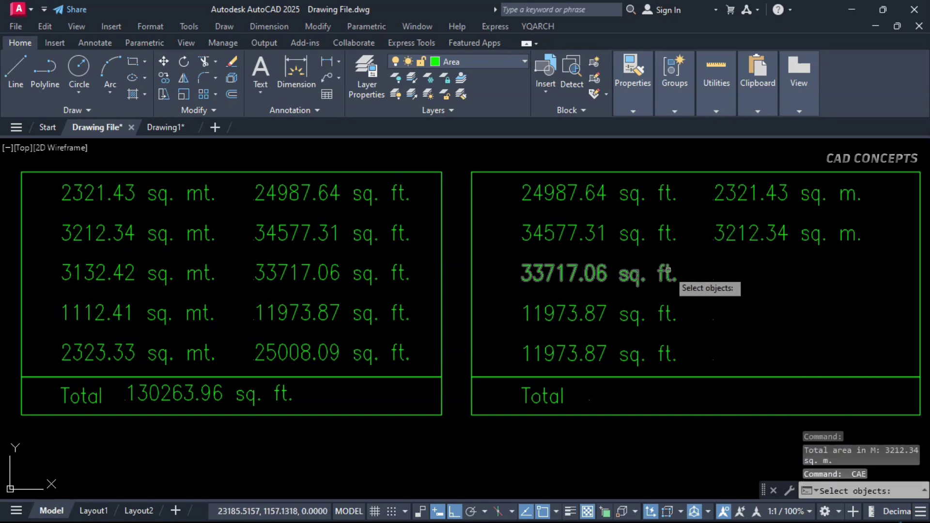
{"action": "left_click", "coordinate": [667, 270]}
{"action": "key", "text": "Return"}
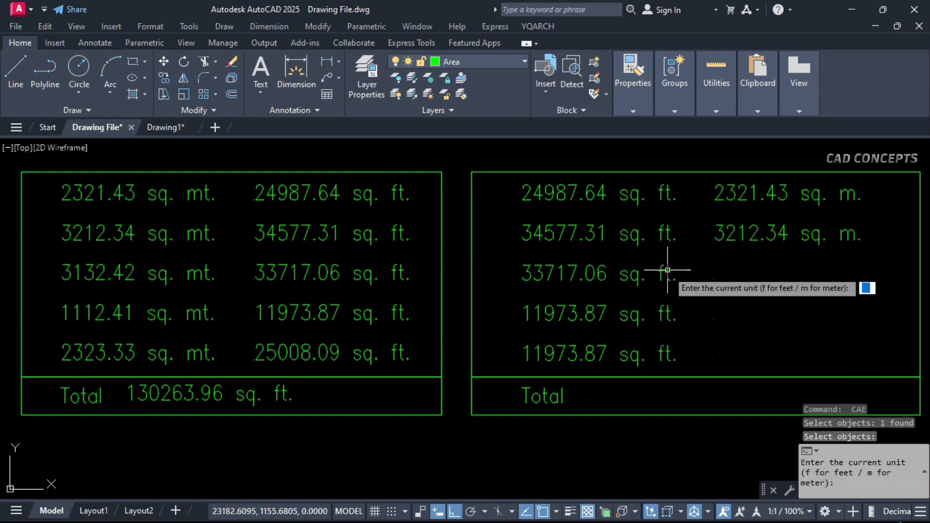
{"action": "type", "text": "f"}
{"action": "key", "text": "Return"}
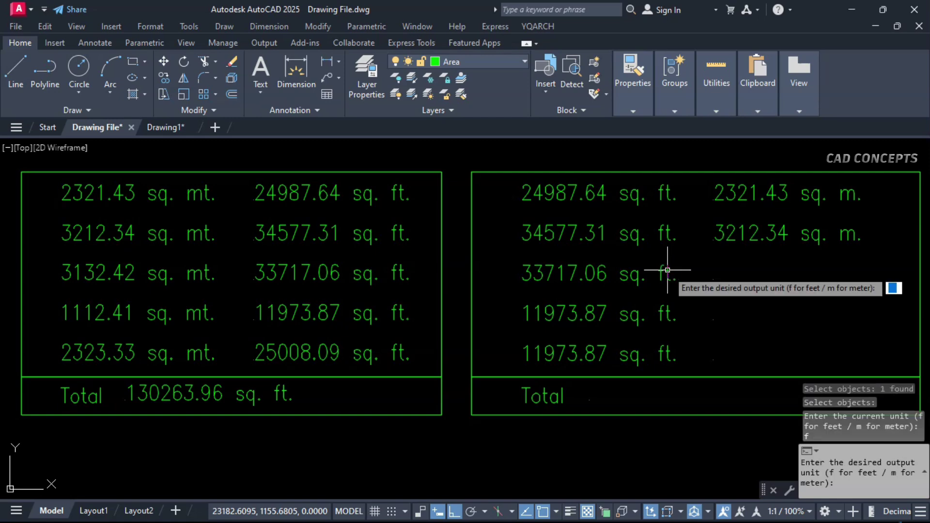
{"action": "key", "text": "Return"}
{"action": "left_click", "coordinate": [700, 274]}
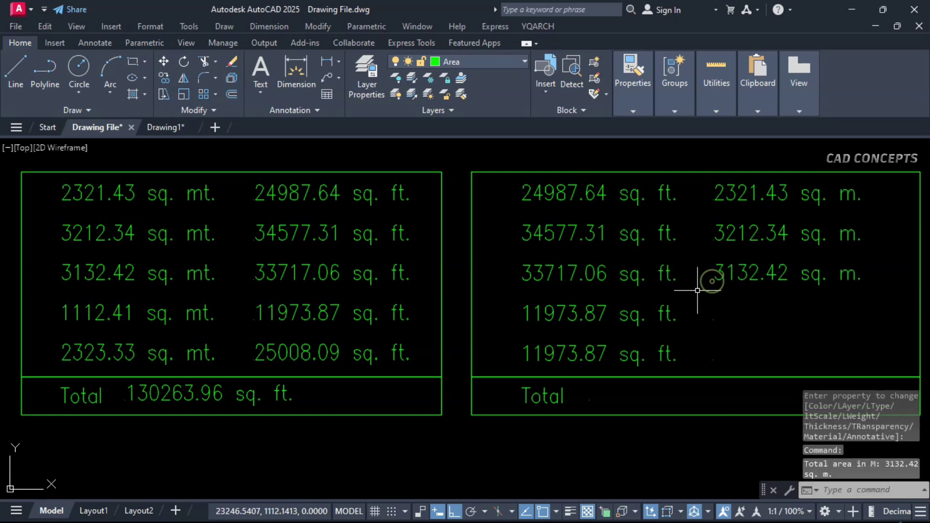
{"action": "key", "text": "Return"}
{"action": "left_click", "coordinate": [665, 319]}
{"action": "key", "text": "Return"}
{"action": "type", "text": "f"}
{"action": "key", "text": "Return"}
{"action": "type", "text": "m"}
{"action": "key", "text": "Return"}
{"action": "left_click", "coordinate": [699, 329]}
Add 1112.41 sq. m. beside the fifth-row 11973.87 sq. ft. area
{"action": "key", "text": "Return"}
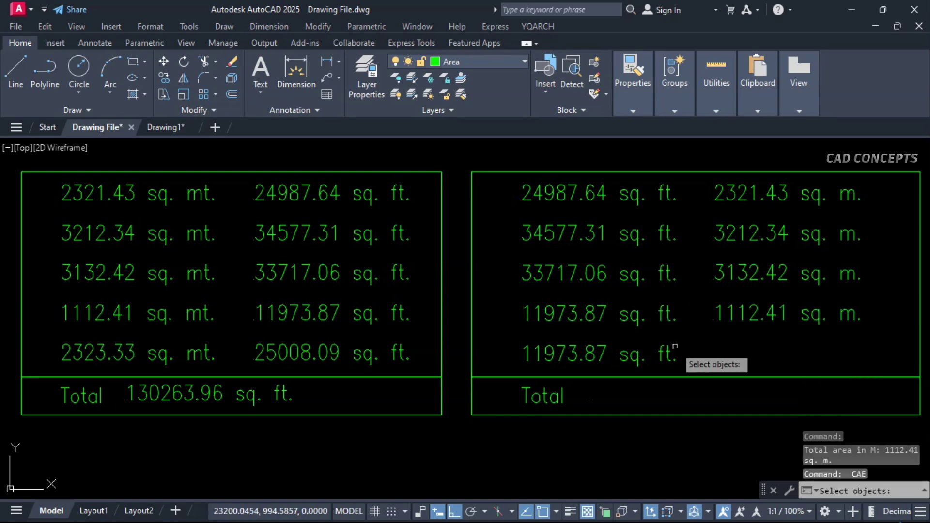
{"action": "left_click", "coordinate": [675, 359]}
{"action": "key", "text": "Return"}
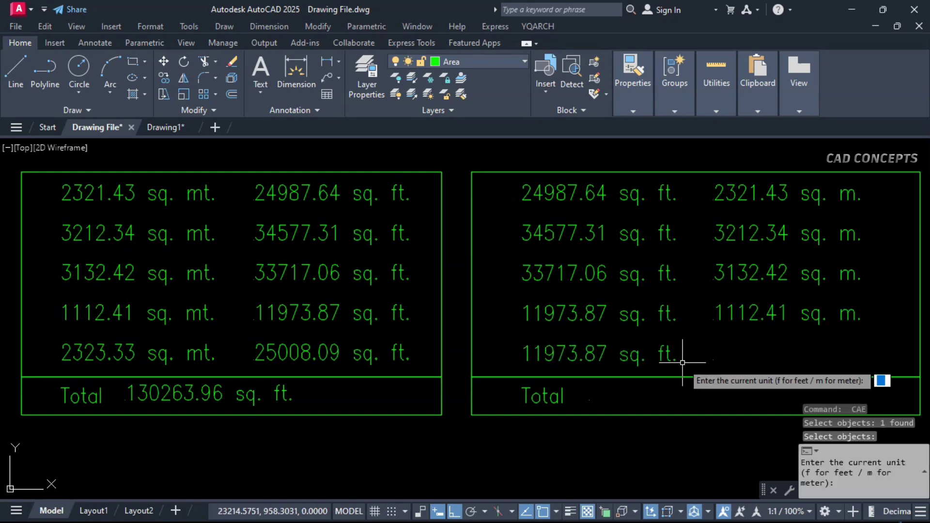
{"action": "type", "text": "f"}
{"action": "key", "text": "Return"}
{"action": "type", "text": "m"}
{"action": "key", "text": "Return"}
{"action": "left_click", "coordinate": [701, 371]}
{"action": "key", "text": "Return"}
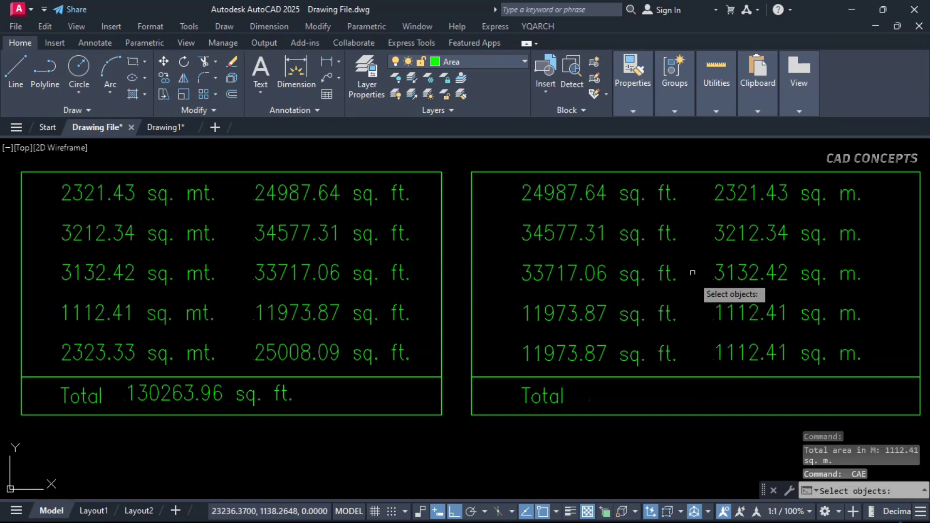
{"action": "left_click", "coordinate": [634, 187]}
Convert the five selected sq. ft. areas into a 10891 sq. m. total in the Total row
{"action": "left_click", "coordinate": [594, 362]}
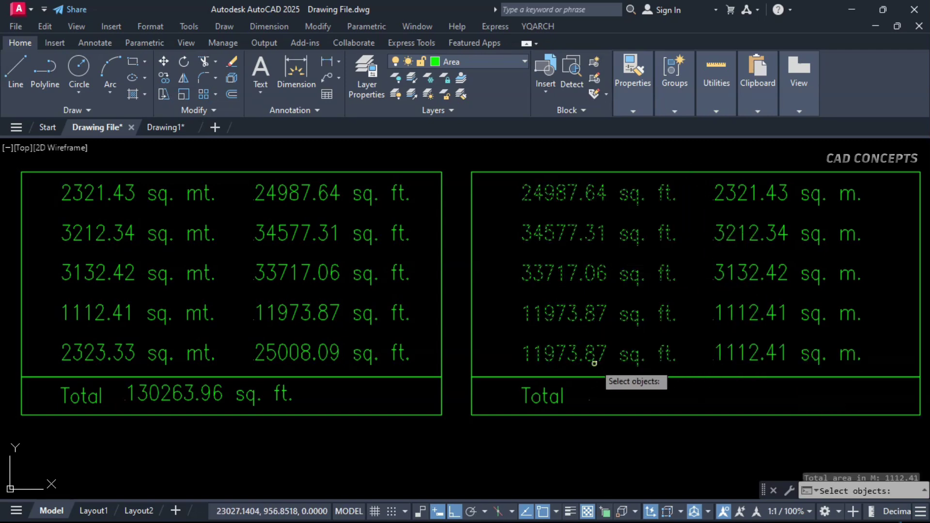
{"action": "key", "text": "Return"}
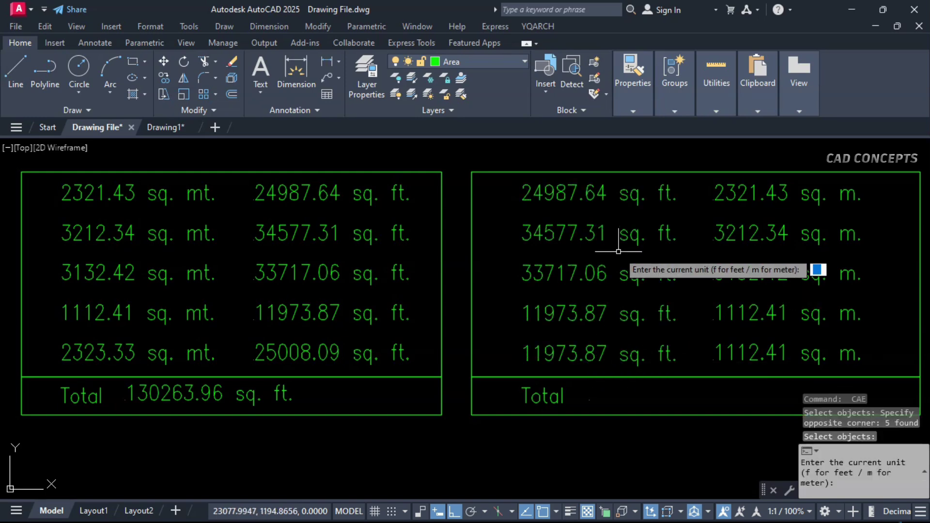
{"action": "key", "text": "Return"}
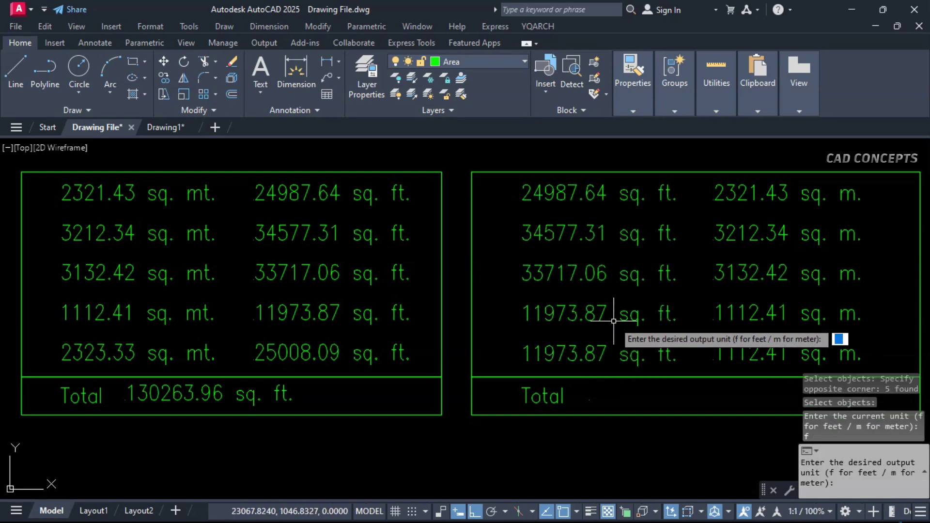
{"action": "type", "text": "m"}
{"action": "key", "text": "Return"}
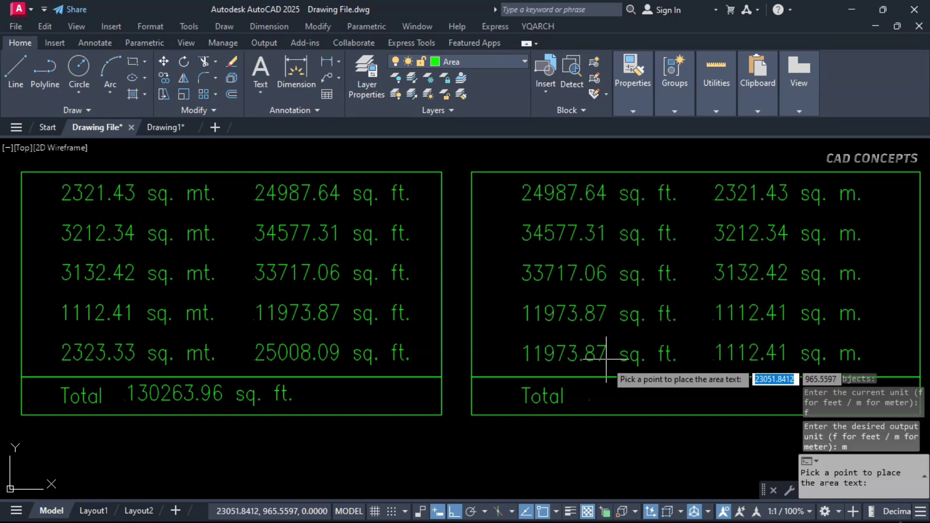
{"action": "left_click", "coordinate": [590, 403]}
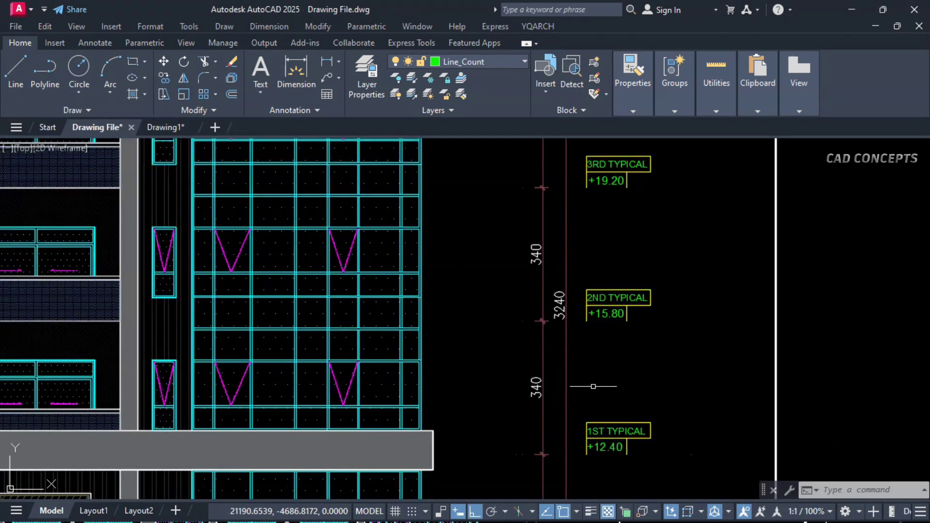
Pan and zoom to the building elevation's level markers such as +12.40 and +15.80
{"action": "mouse_move", "coordinate": [596, 386]}
{"action": "middle_mouse_down"}
{"action": "mouse_move", "coordinate": [590, 280]}
{"action": "mouse_move", "coordinate": [604, 337]}
{"action": "middle_mouse_up"}
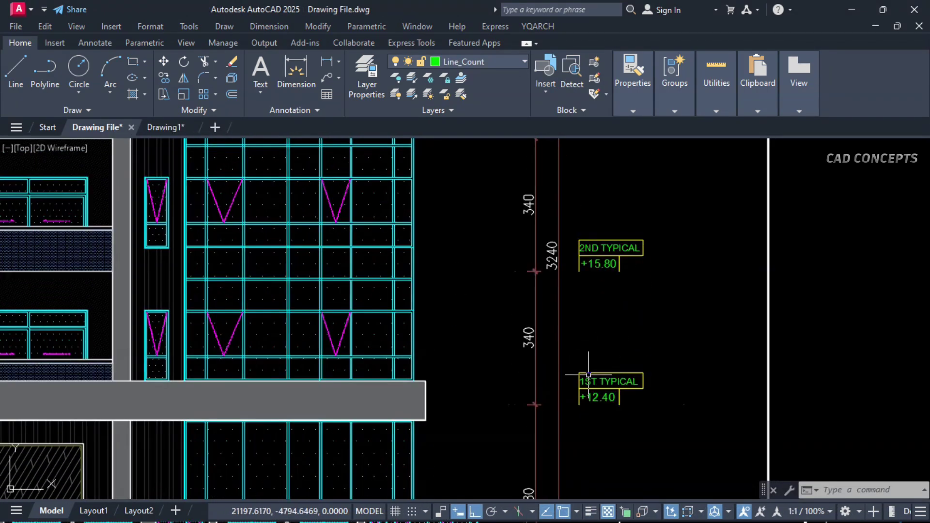
{"action": "scroll", "coordinate": [588, 374], "scroll_direction": "down", "scroll_amount": 3}
{"action": "scroll", "coordinate": [588, 374], "scroll_direction": "up", "scroll_amount": 3}
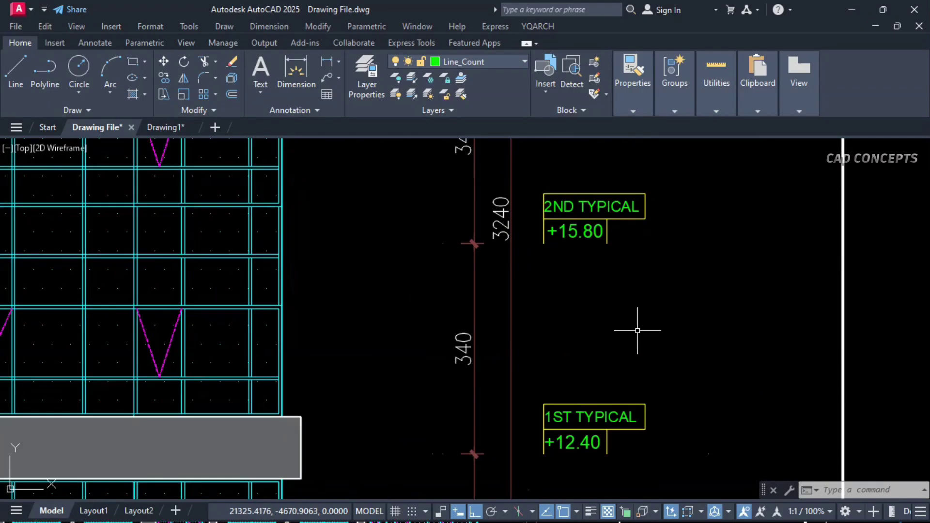
{"action": "scroll", "coordinate": [633, 326], "scroll_direction": "down", "scroll_amount": 4}
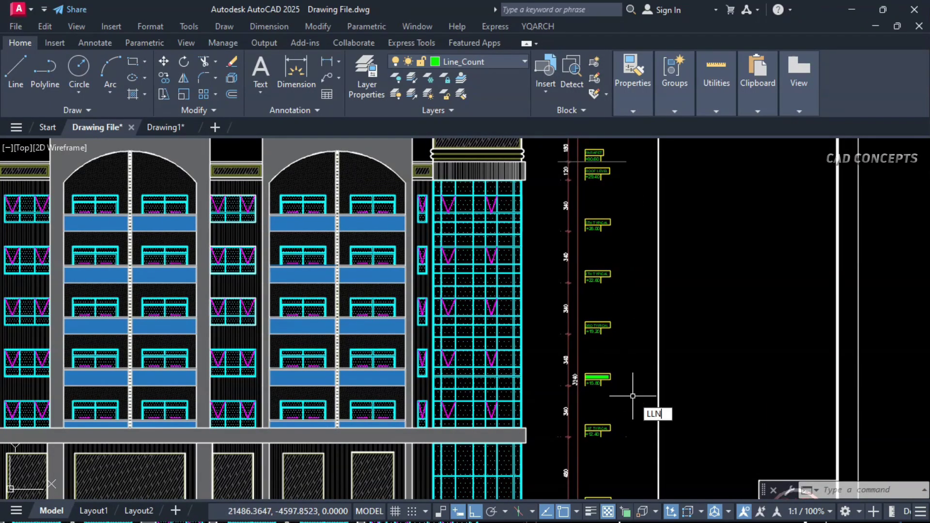
Draw six horizontal lines 340 apart starting at the elevation's lowest level
{"action": "key", "text": "Return"}
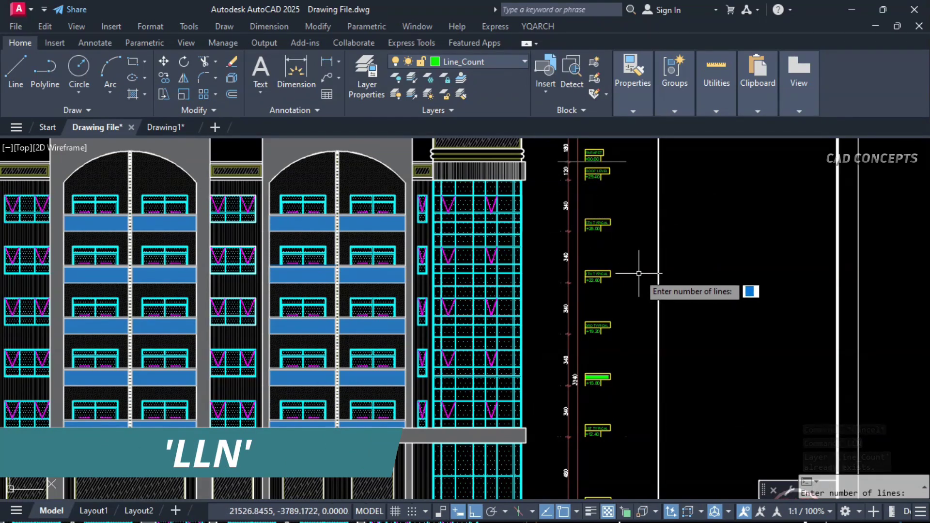
{"action": "type", "text": "6"}
{"action": "key", "text": "Return"}
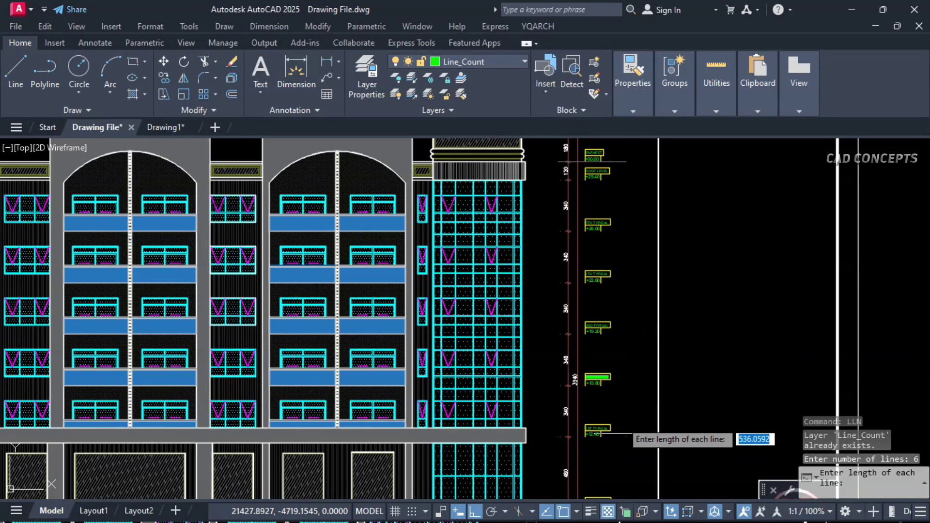
{"action": "left_click", "coordinate": [558, 437]}
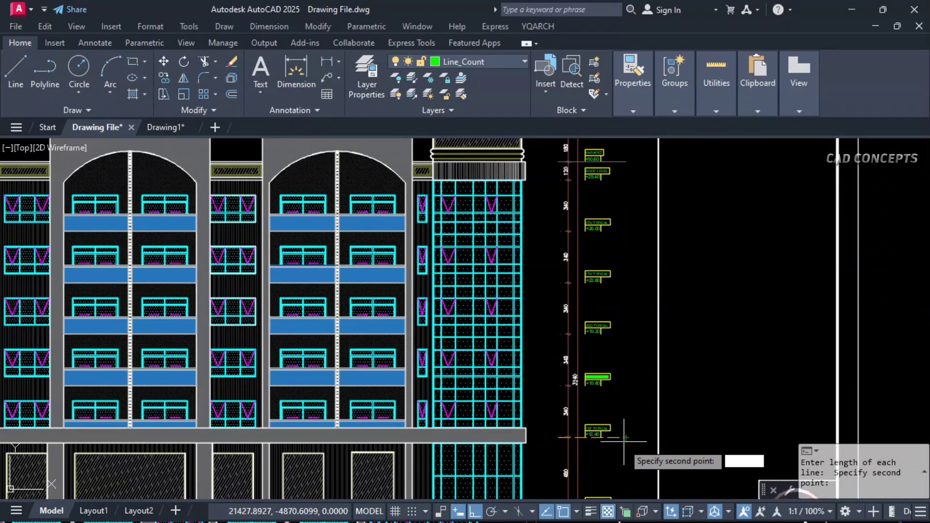
{"action": "scroll", "coordinate": [558, 466], "scroll_direction": "up", "scroll_amount": 4}
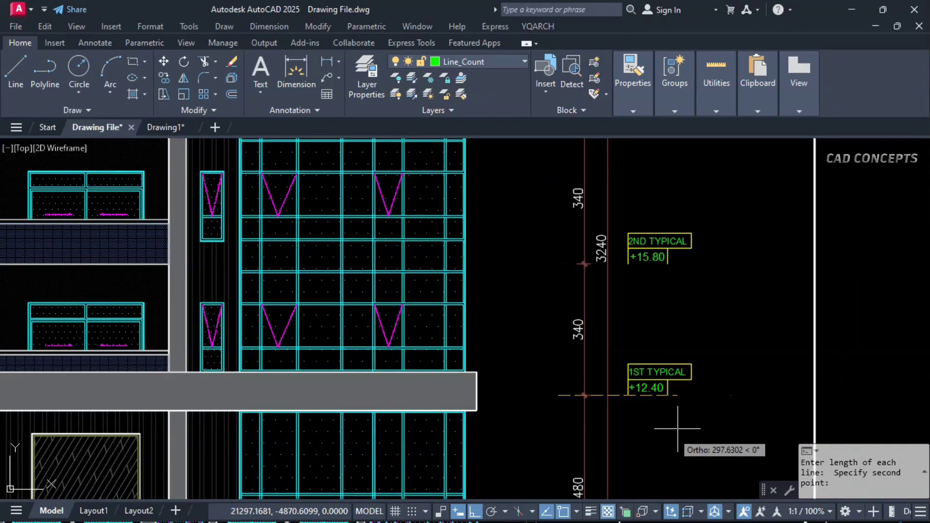
{"action": "left_click", "coordinate": [724, 392]}
{"action": "scroll", "coordinate": [575, 434], "scroll_direction": "down", "scroll_amount": 2}
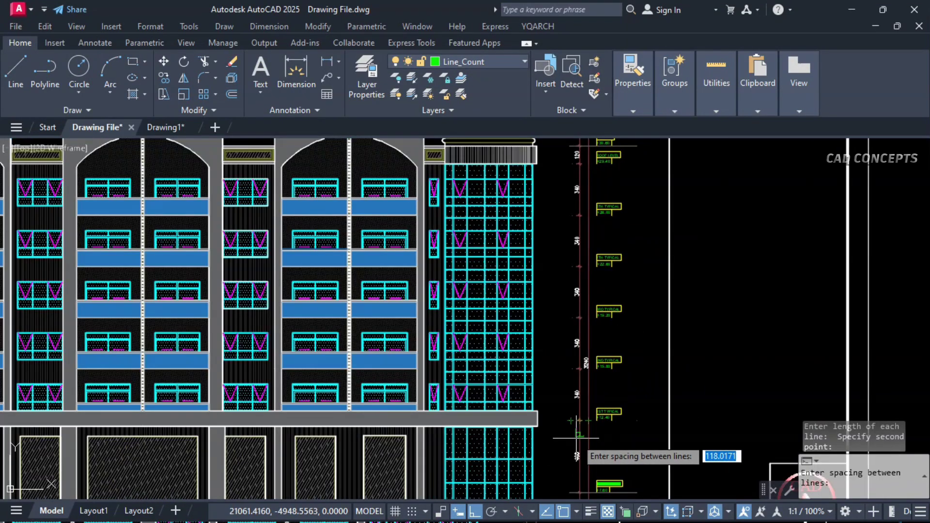
{"action": "middle_click_drag", "start_coordinate": [611, 373], "coordinate": [612, 390]}
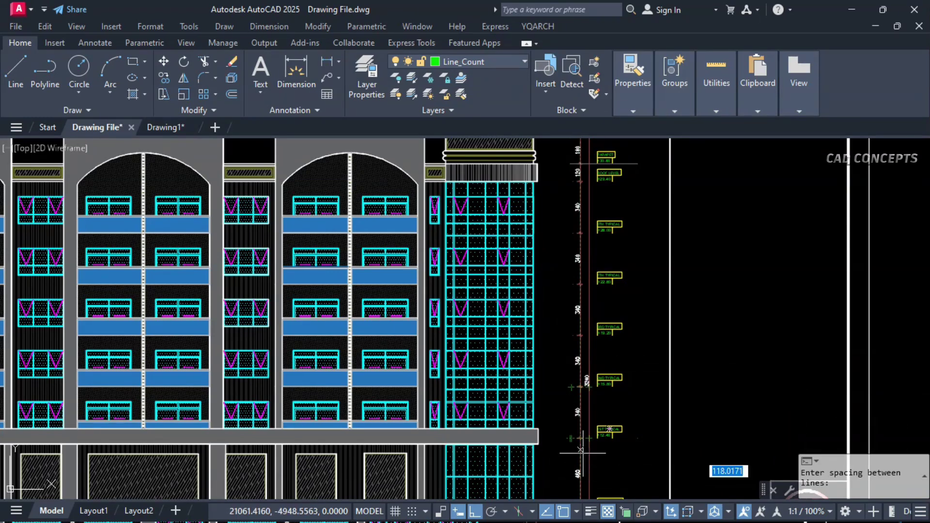
{"action": "left_click", "coordinate": [574, 386]}
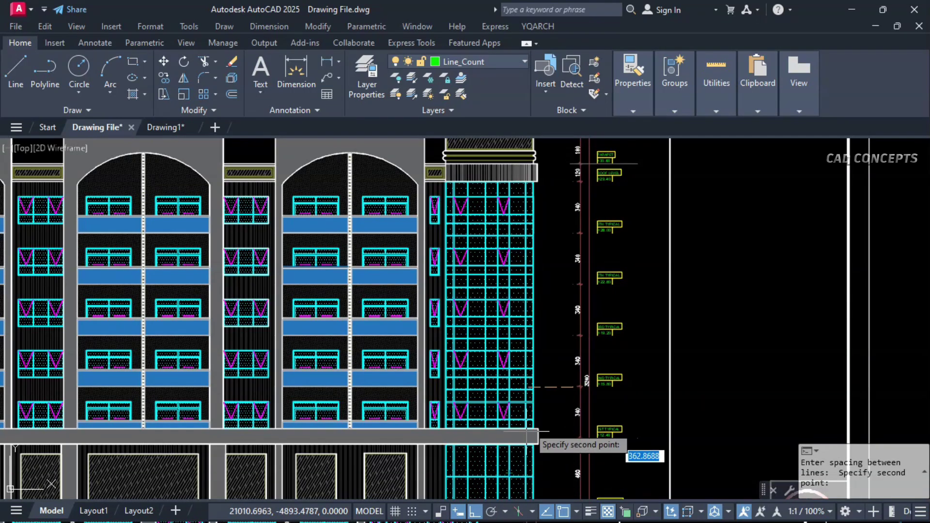
{"action": "left_click", "coordinate": [573, 334]}
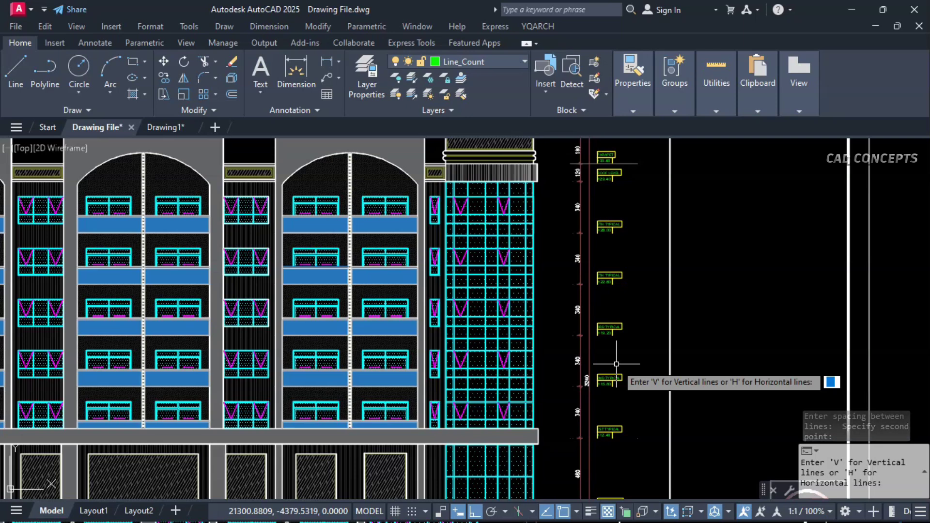
{"action": "key", "text": "Return"}
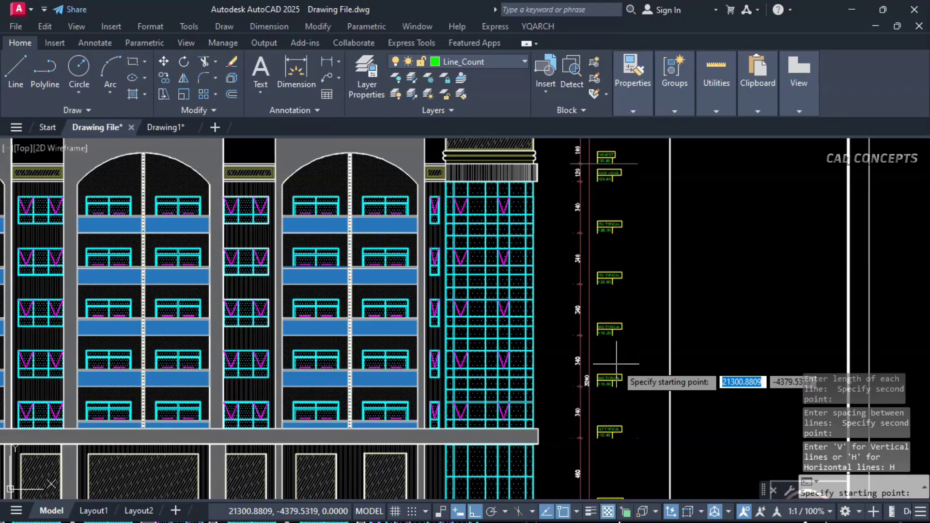
{"action": "left_click", "coordinate": [567, 437]}
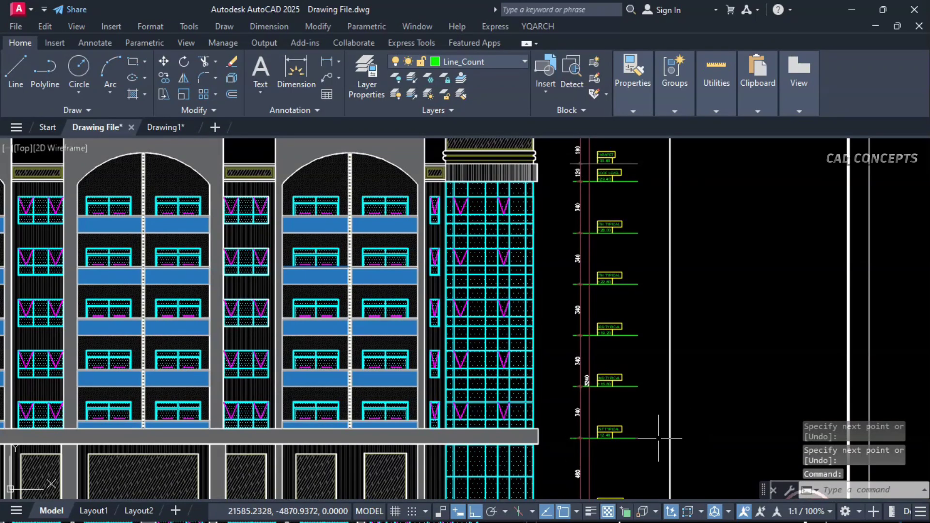
Start matching properties from a new level line, then cancel the match
{"action": "left_click", "coordinate": [632, 163]}
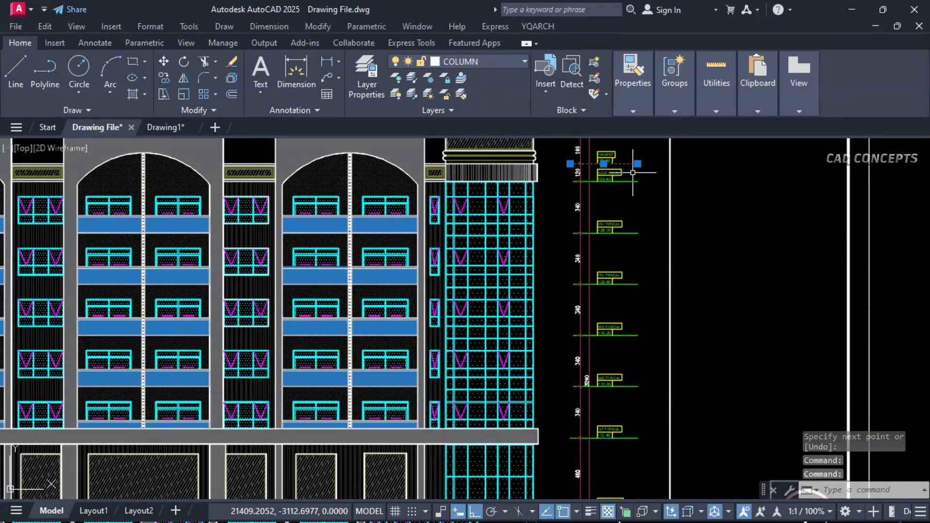
{"action": "type", "text": "MA"}
{"action": "key", "text": "Return"}
{"action": "left_click", "coordinate": [633, 174]}
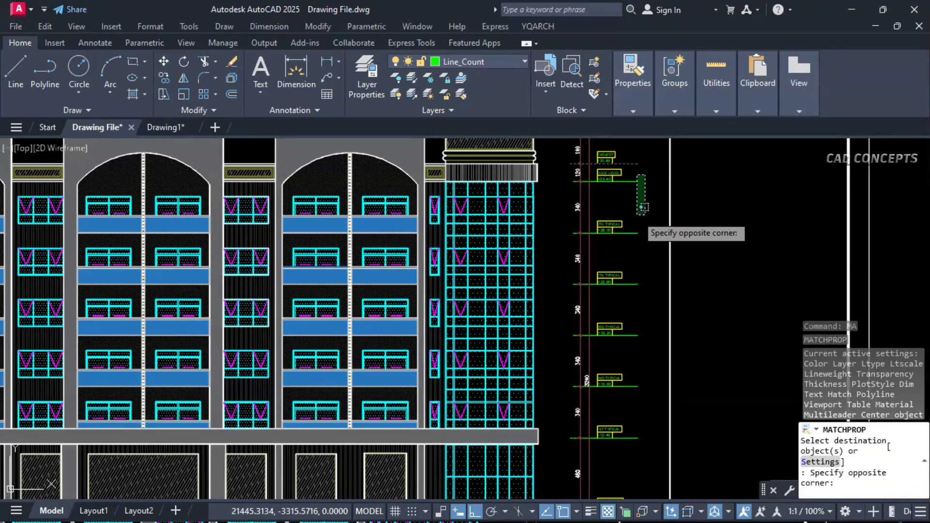
{"action": "key", "text": "Escape"}
{"action": "left_click", "coordinate": [634, 435]}
{"action": "key", "text": "Escape"}
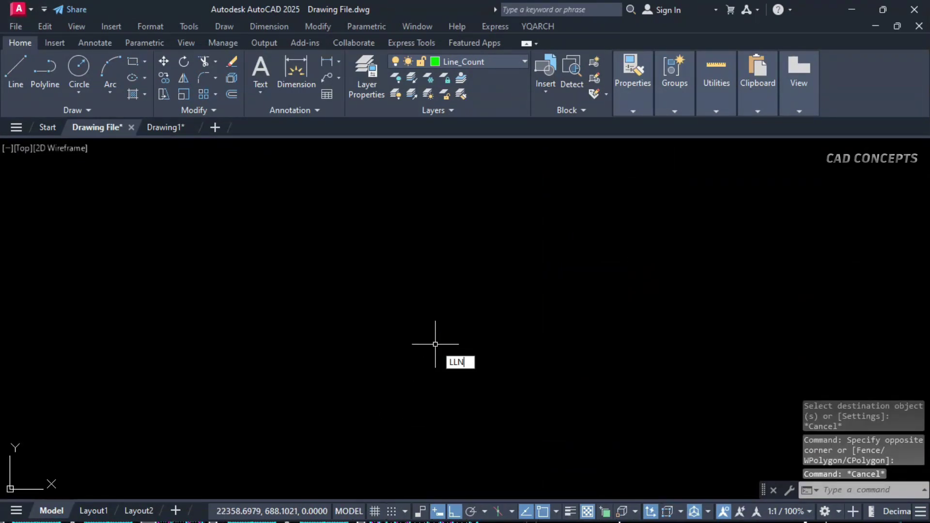
Draw 50 evenly spaced vertical lines with LLN, starting from the lower left
{"action": "type", "text": "LLN"}
{"action": "key", "text": "Return"}
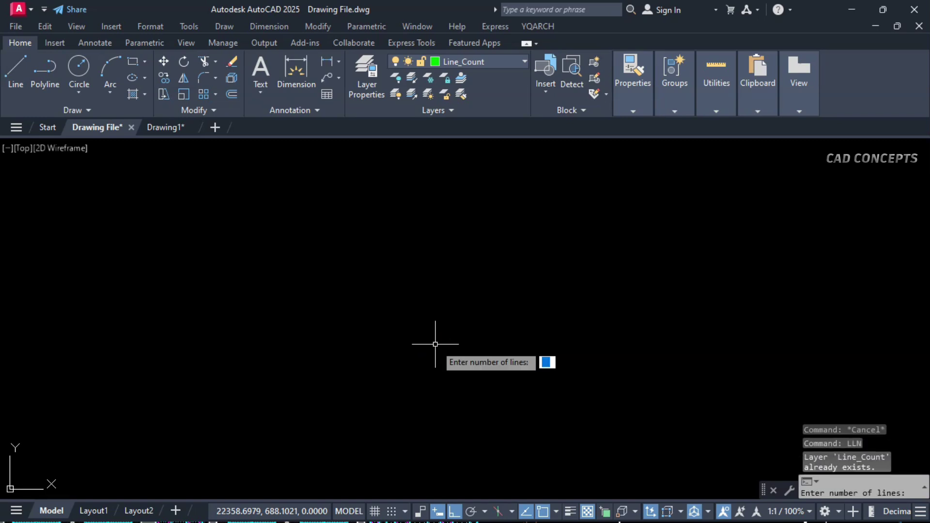
{"action": "type", "text": "50"}
{"action": "key", "text": "Return"}
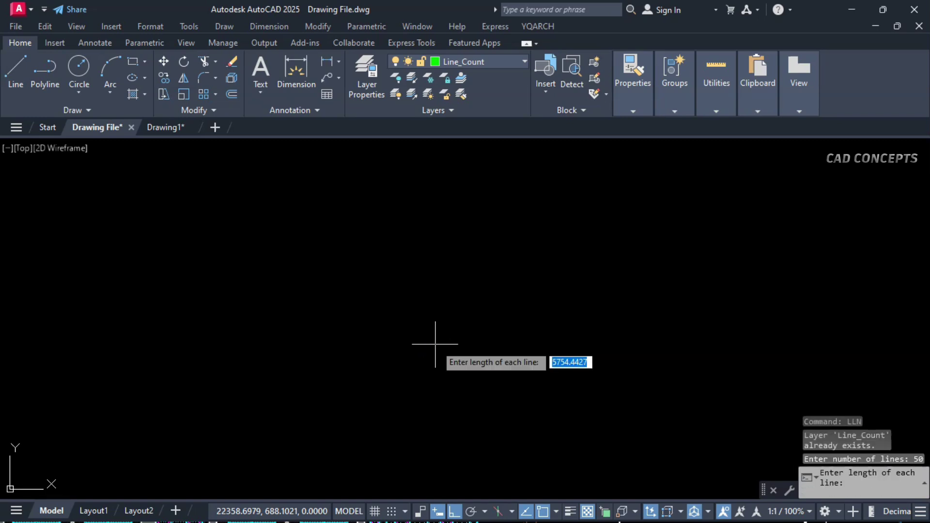
{"action": "left_click", "coordinate": [357, 397]}
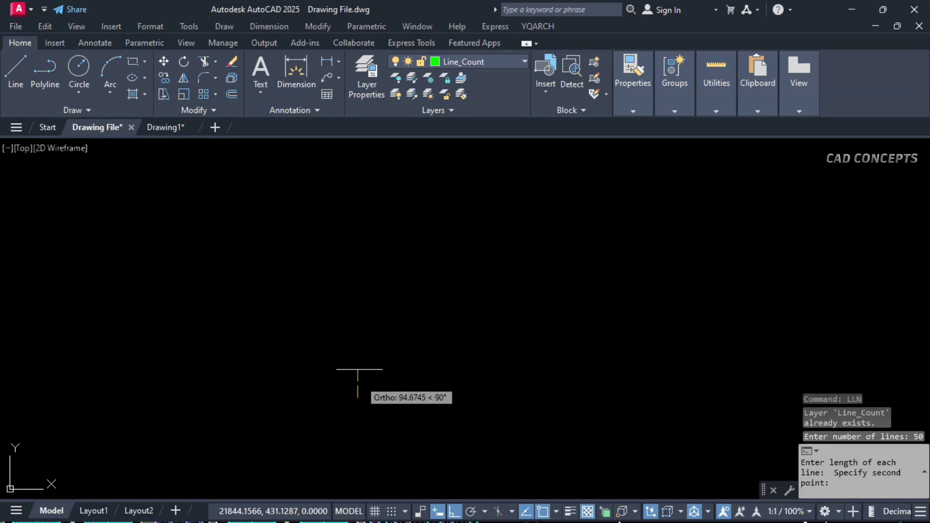
{"action": "left_click", "coordinate": [361, 160]}
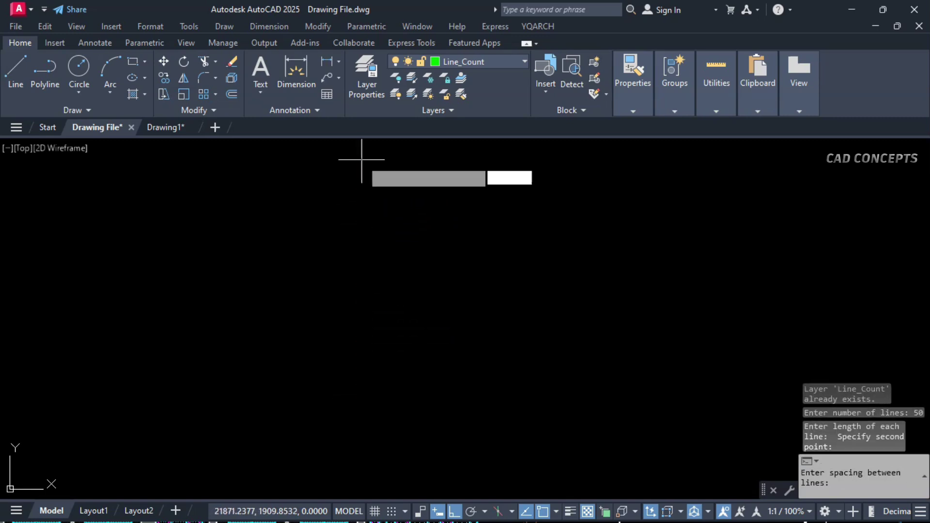
{"action": "left_click", "coordinate": [85, 262]}
{"action": "left_click", "coordinate": [103, 262]}
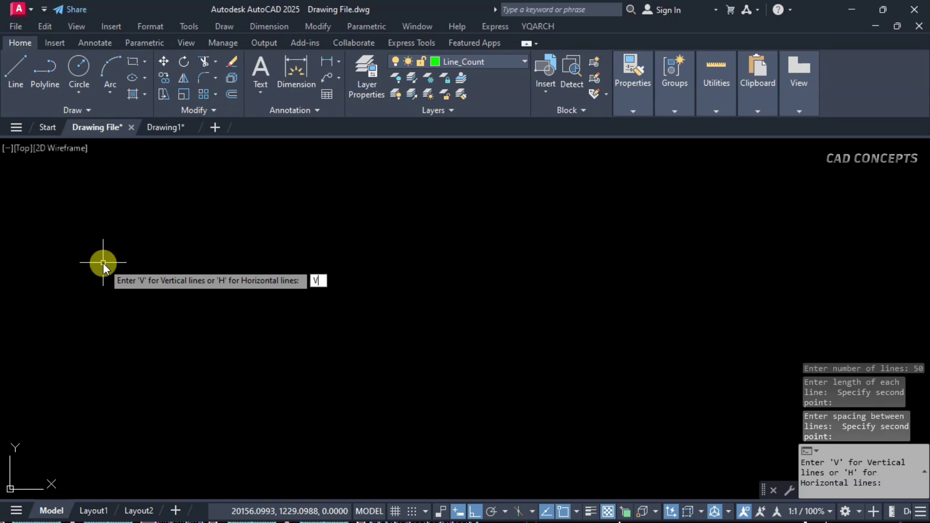
{"action": "type", "text": "V"}
{"action": "key", "text": "Return"}
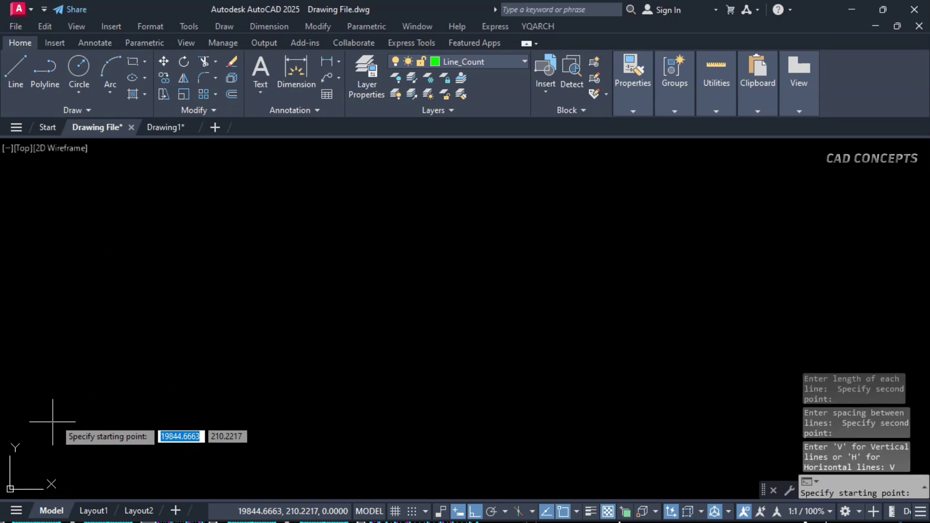
{"action": "left_click", "coordinate": [37, 444]}
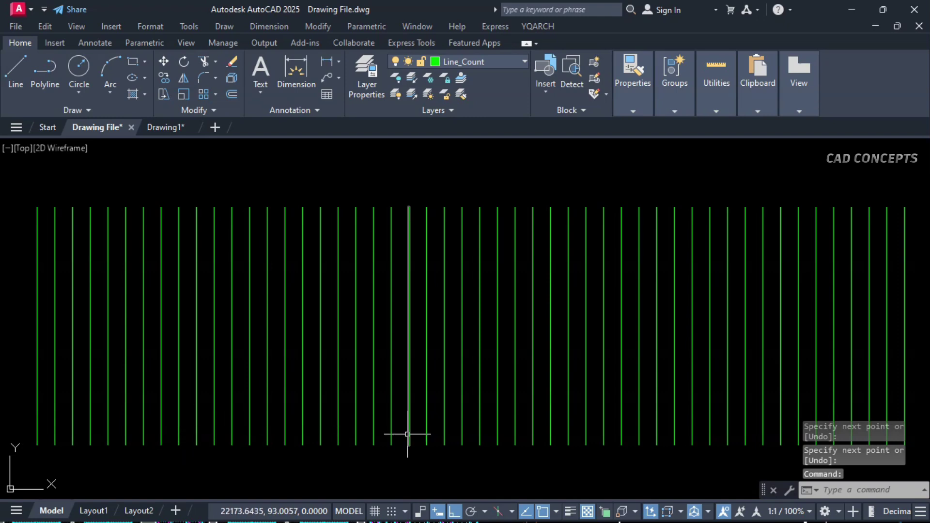
{"action": "middle_click_drag", "start_coordinate": [407, 432], "coordinate": [410, 408]}
Dimension the gaps across the whole row of lines from left to right end
{"action": "type", "text": "DDXX"}
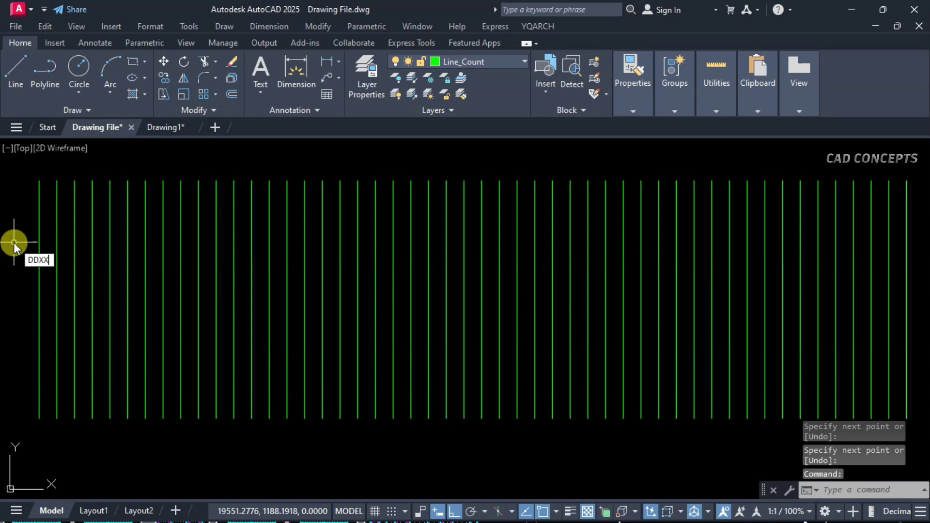
{"action": "key", "text": "Return"}
{"action": "left_click", "coordinate": [19, 229]}
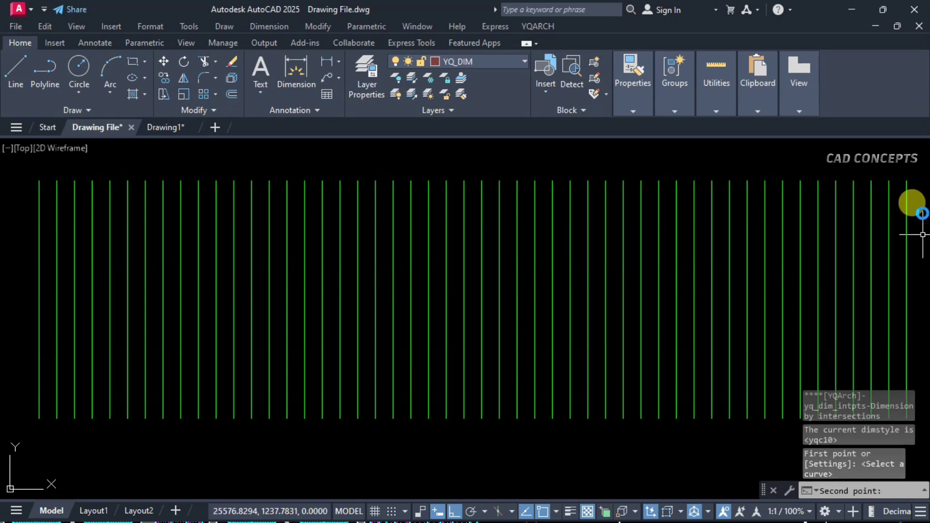
{"action": "left_click", "coordinate": [922, 213]}
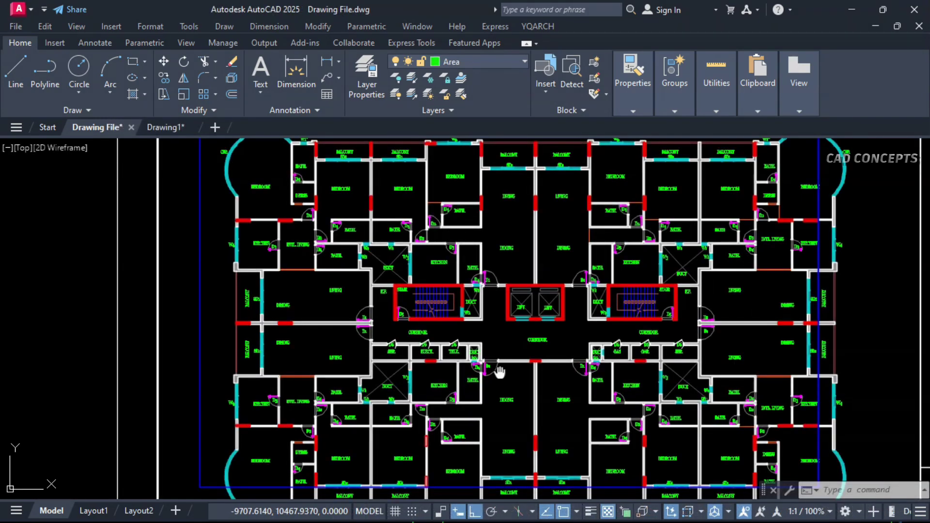
Run STBL and window-select the whole floor plan, collecting its 229 objects
{"action": "middle_click_drag", "start_coordinate": [500, 372], "coordinate": [499, 269]}
{"action": "scroll", "coordinate": [431, 298], "scroll_direction": "up", "scroll_amount": 5}
{"action": "scroll", "coordinate": [406, 356], "scroll_direction": "down", "scroll_amount": 8}
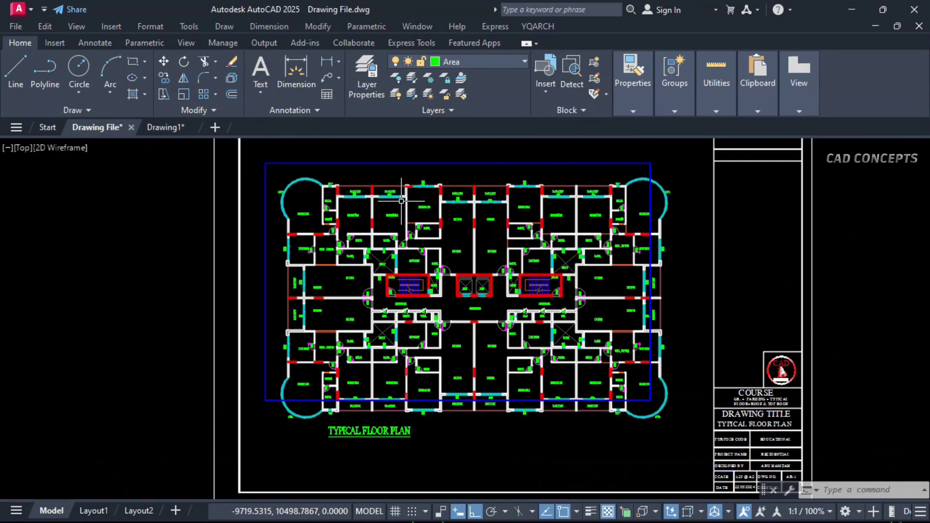
{"action": "scroll", "coordinate": [402, 200], "scroll_direction": "up", "scroll_amount": 2}
{"action": "scroll", "coordinate": [477, 276], "scroll_direction": "down", "scroll_amount": 2}
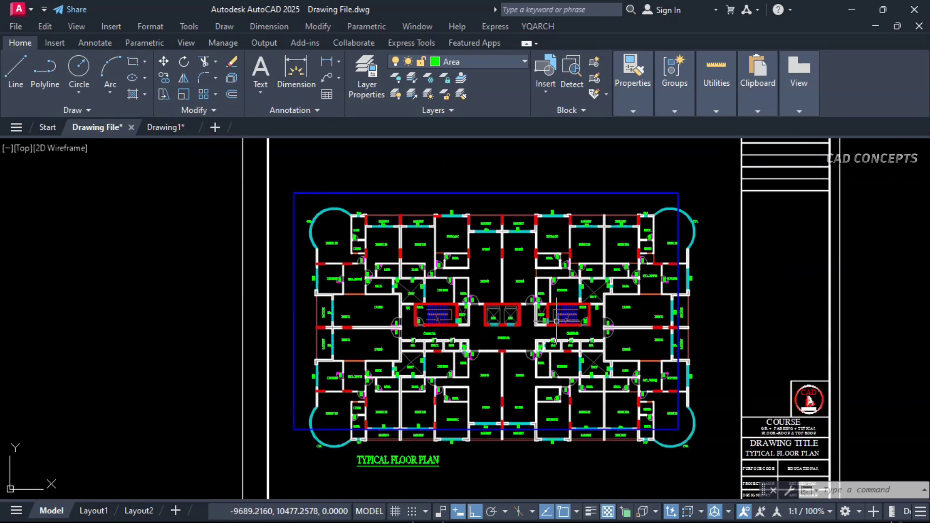
{"action": "middle_click_drag", "start_coordinate": [556, 321], "coordinate": [533, 305]}
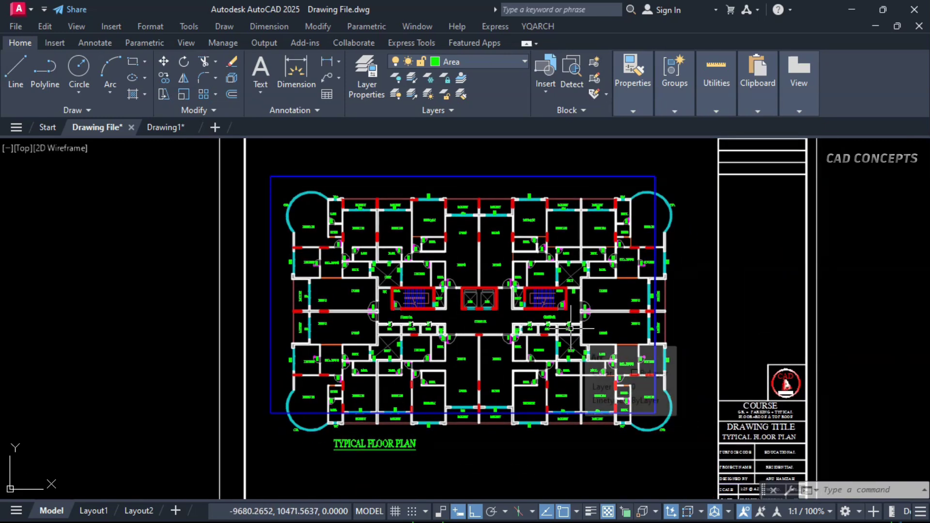
{"action": "type", "text": "STB"}
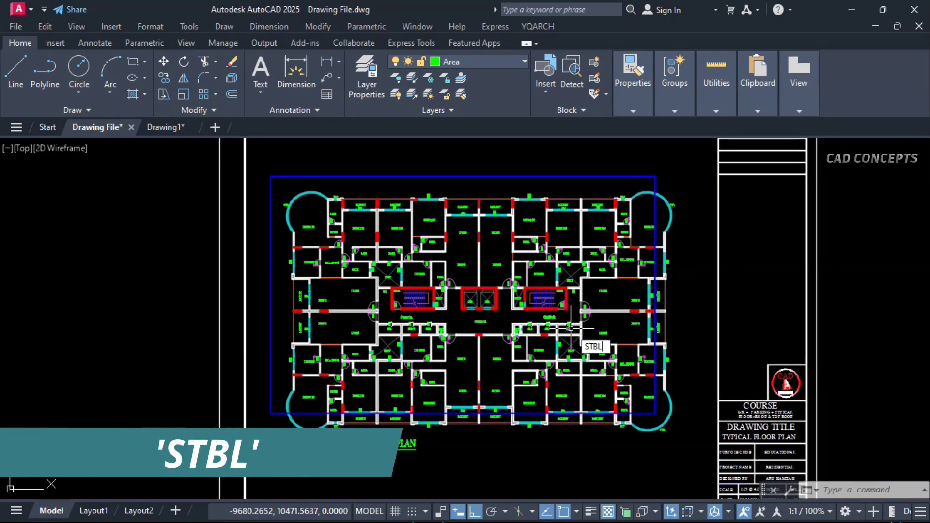
{"action": "type", "text": "L"}
{"action": "key", "text": "Return"}
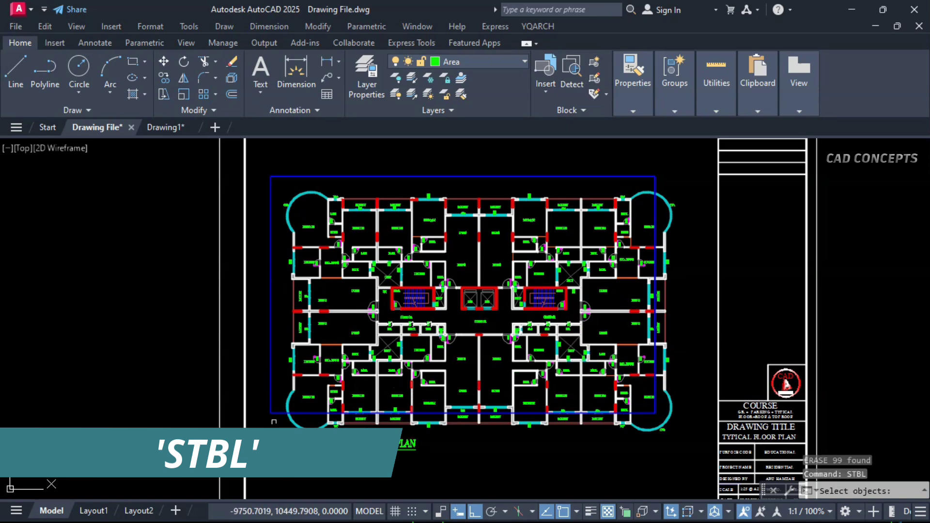
{"action": "left_click", "coordinate": [276, 439]}
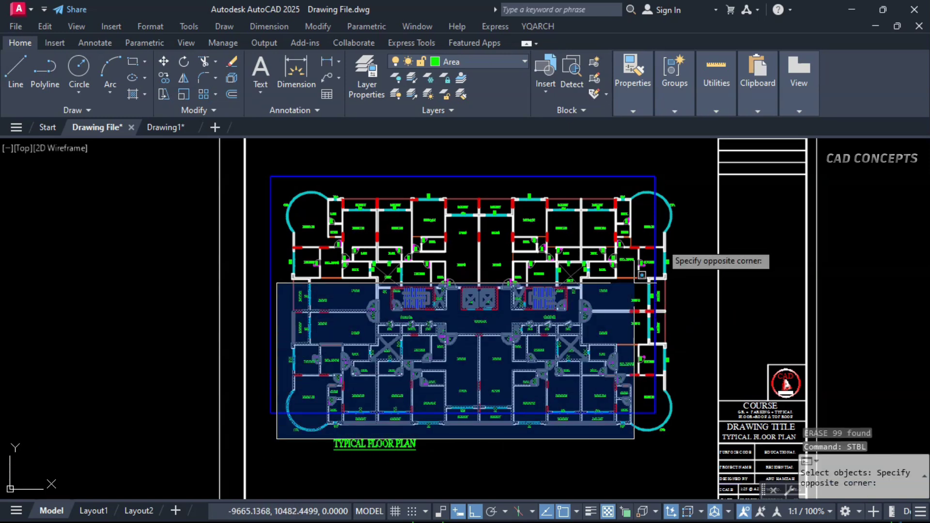
{"action": "left_click", "coordinate": [686, 185]}
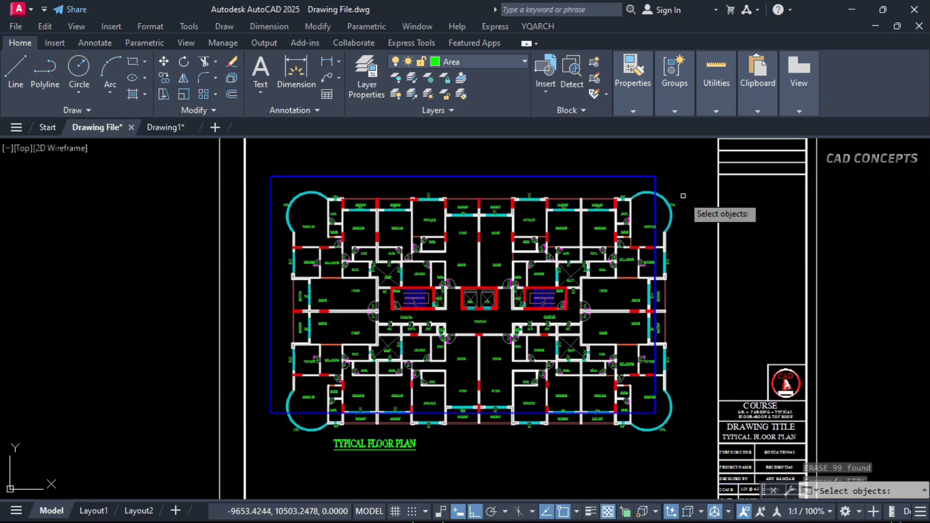
{"action": "key", "text": "Return"}
{"action": "middle_click_drag", "start_coordinate": [731, 208], "coordinate": [641, 204]}
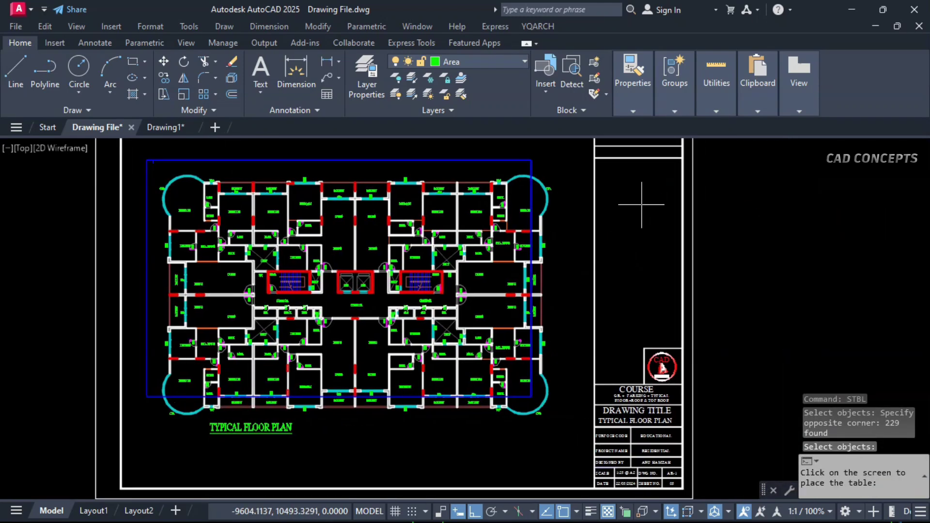
{"action": "scroll", "coordinate": [639, 231], "scroll_direction": "up", "scroll_amount": 2}
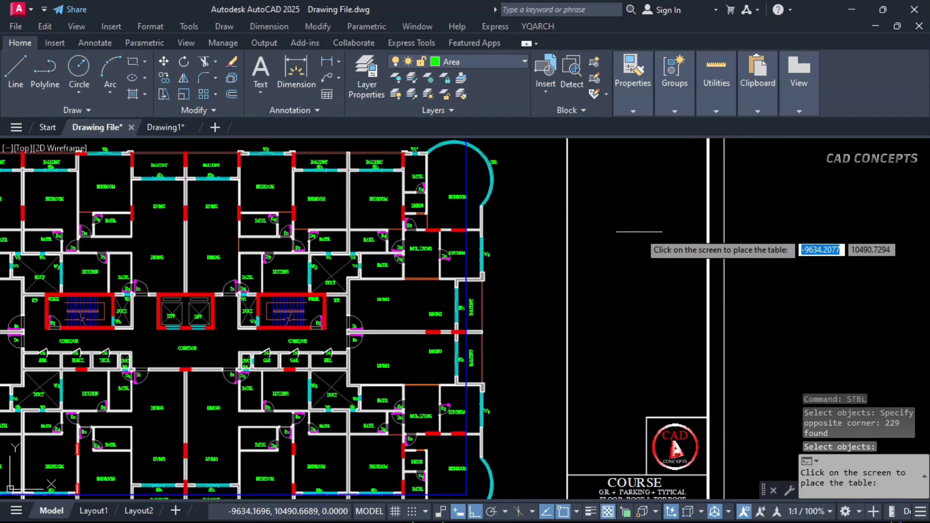
Place the S/N–Text–Quantity table beside the floor plan and review all 32 rows
{"action": "left_click", "coordinate": [582, 154]}
{"action": "scroll", "coordinate": [582, 154], "scroll_direction": "up", "scroll_amount": 2}
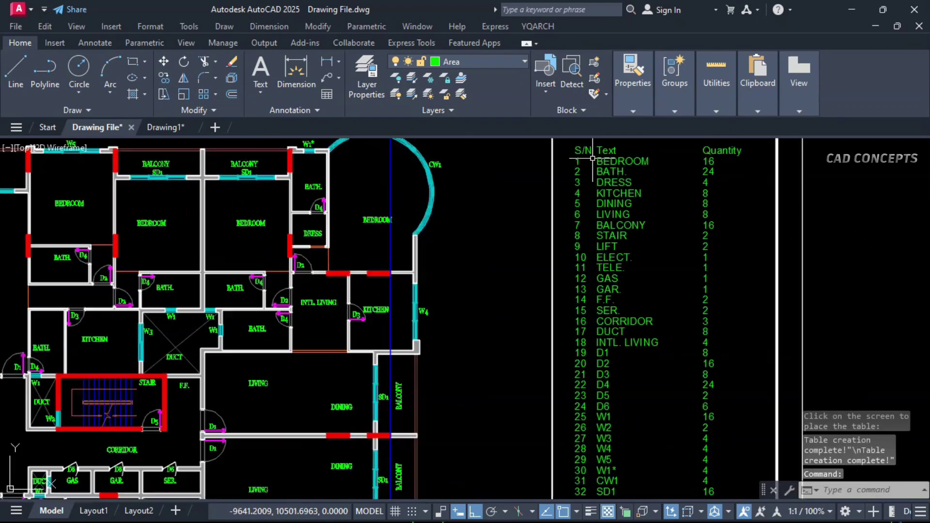
{"action": "scroll", "coordinate": [658, 166], "scroll_direction": "up", "scroll_amount": 2}
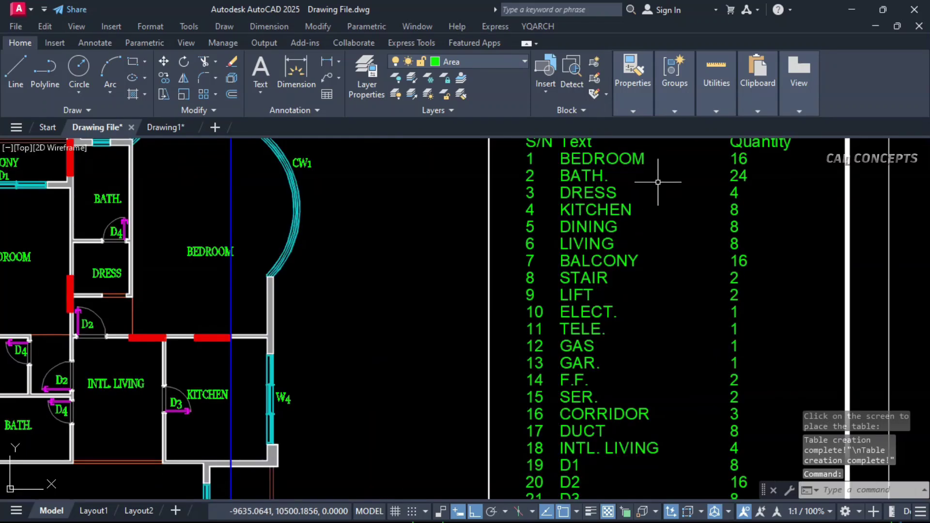
{"action": "middle_click_drag", "start_coordinate": [658, 182], "coordinate": [658, 209]}
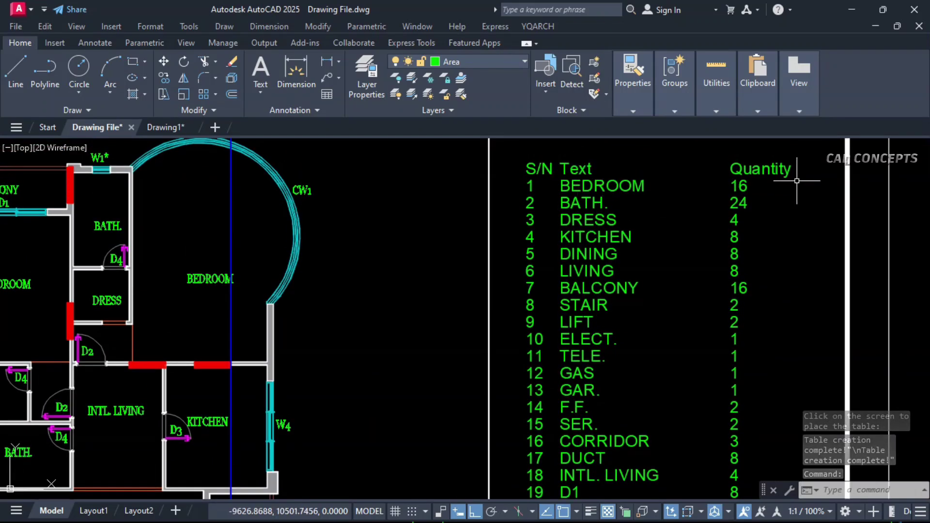
{"action": "mouse_move", "coordinate": [703, 320]}
{"action": "middle_mouse_down"}
{"action": "mouse_move", "coordinate": [707, 285]}
{"action": "mouse_move", "coordinate": [691, 301]}
{"action": "mouse_move", "coordinate": [690, 208]}
{"action": "middle_mouse_up"}
{"action": "mouse_move", "coordinate": [676, 316]}
{"action": "middle_mouse_down"}
{"action": "mouse_move", "coordinate": [676, 225]}
{"action": "mouse_move", "coordinate": [677, 254]}
{"action": "middle_mouse_up"}
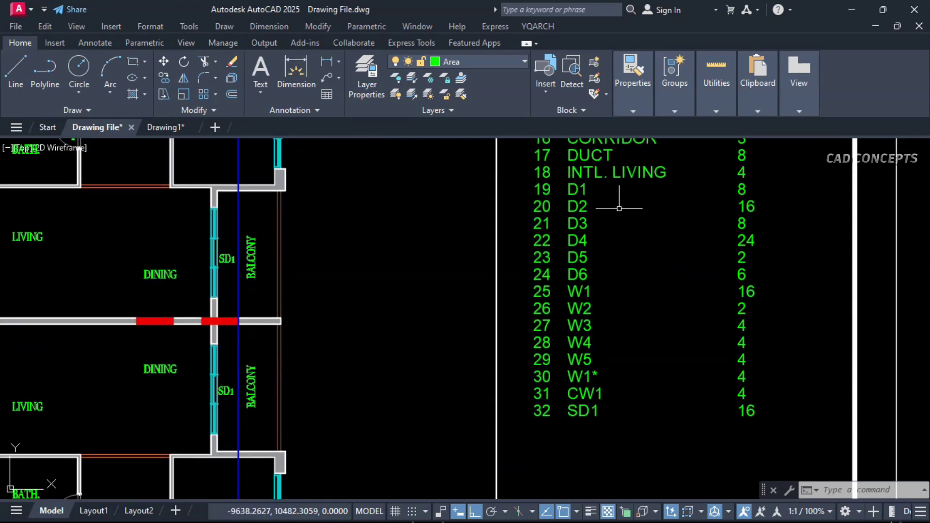
{"action": "mouse_move", "coordinate": [644, 267]}
{"action": "middle_mouse_down"}
{"action": "mouse_move", "coordinate": [649, 394]}
{"action": "mouse_move", "coordinate": [649, 305]}
{"action": "mouse_move", "coordinate": [676, 326]}
{"action": "mouse_move", "coordinate": [678, 440]}
{"action": "mouse_move", "coordinate": [678, 228]}
{"action": "middle_mouse_up"}
{"action": "middle_click_drag", "start_coordinate": [689, 394], "coordinate": [686, 272]}
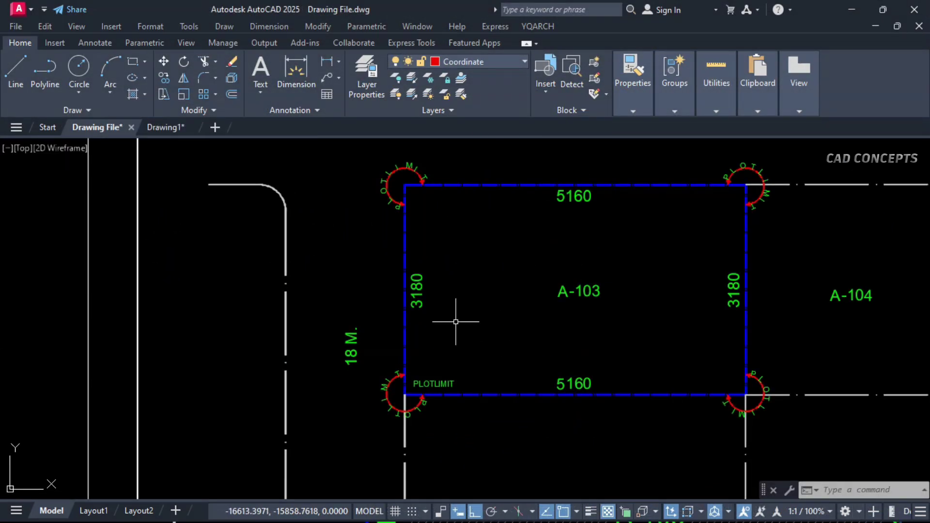
Label the plot's top-left corner with its X, Y, Z coordinates using XYZC
{"action": "scroll", "coordinate": [402, 196], "scroll_direction": "up", "scroll_amount": 8}
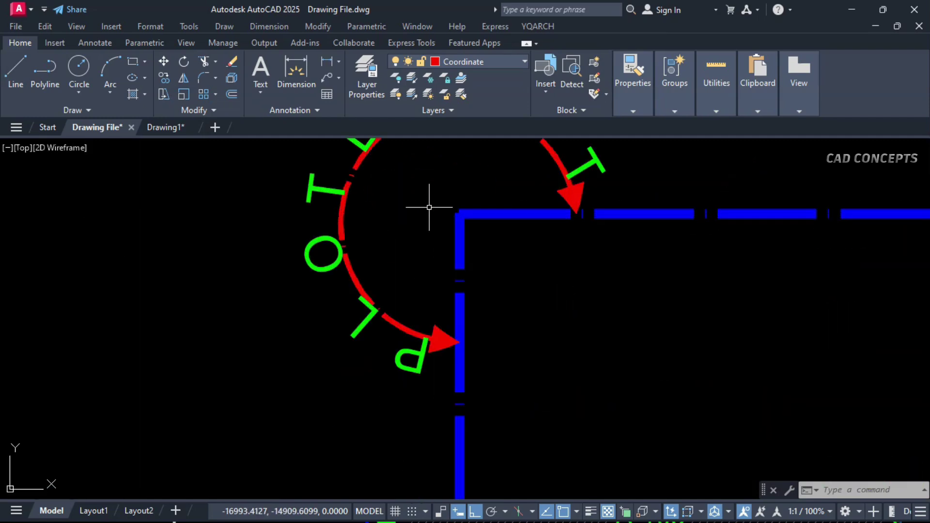
{"action": "scroll", "coordinate": [429, 208], "scroll_direction": "down", "scroll_amount": 5}
{"action": "mouse_move", "coordinate": [432, 253]}
{"action": "middle_mouse_down"}
{"action": "mouse_move", "coordinate": [538, 305]}
{"action": "mouse_move", "coordinate": [679, 218]}
{"action": "mouse_move", "coordinate": [691, 193]}
{"action": "mouse_move", "coordinate": [764, 324]}
{"action": "mouse_move", "coordinate": [577, 275]}
{"action": "mouse_move", "coordinate": [605, 260]}
{"action": "middle_mouse_up"}
{"action": "scroll", "coordinate": [414, 244], "scroll_direction": "up", "scroll_amount": 3}
{"action": "middle_click_drag", "start_coordinate": [414, 244], "coordinate": [424, 276]}
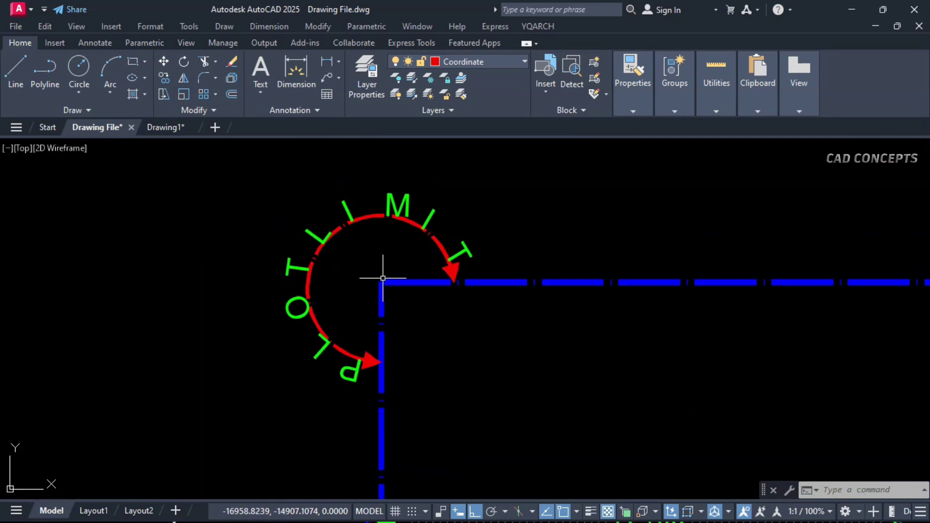
{"action": "type", "text": "XYZC"}
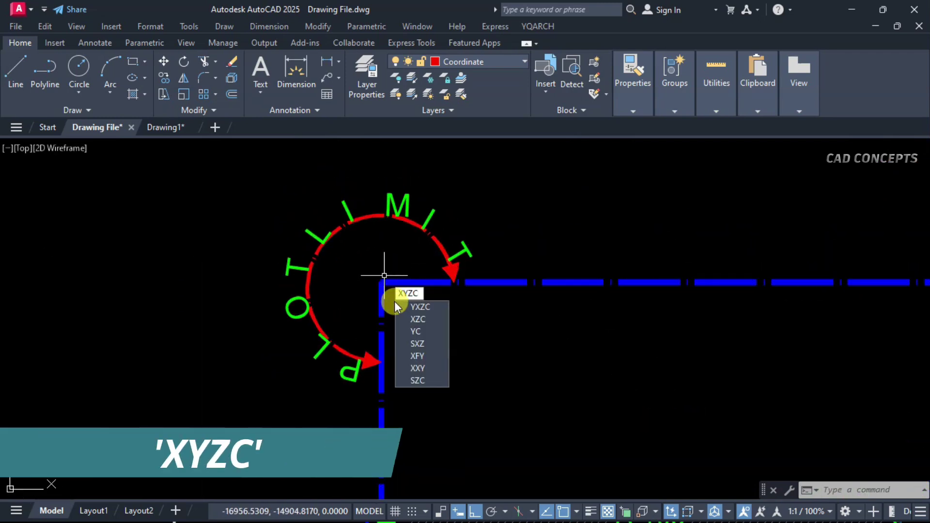
{"action": "key", "text": "Return"}
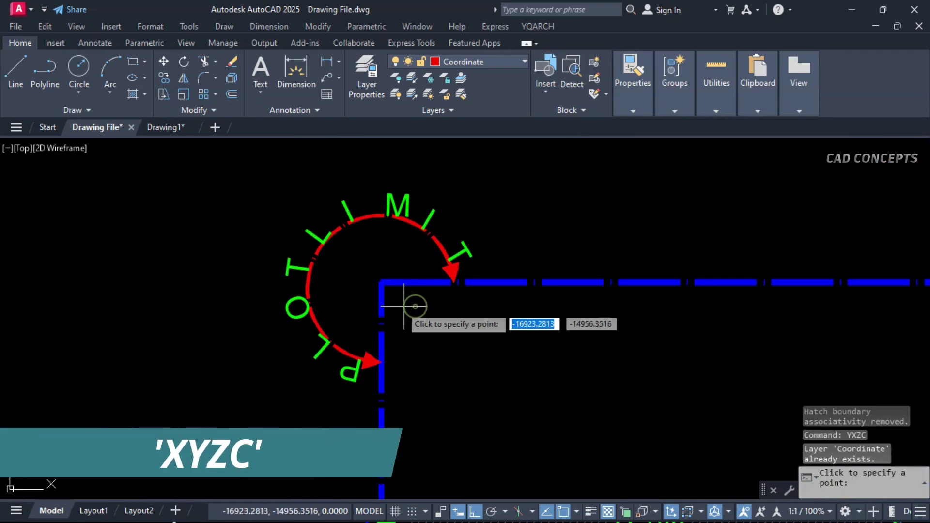
{"action": "left_click", "coordinate": [380, 282]}
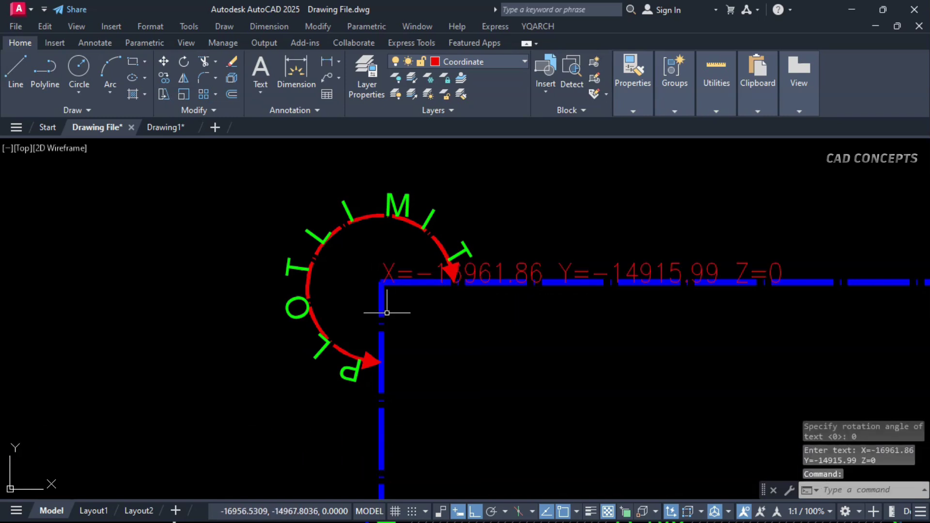
Move the top-left coordinate label down to a clearer spot
{"action": "left_click", "coordinate": [490, 274]}
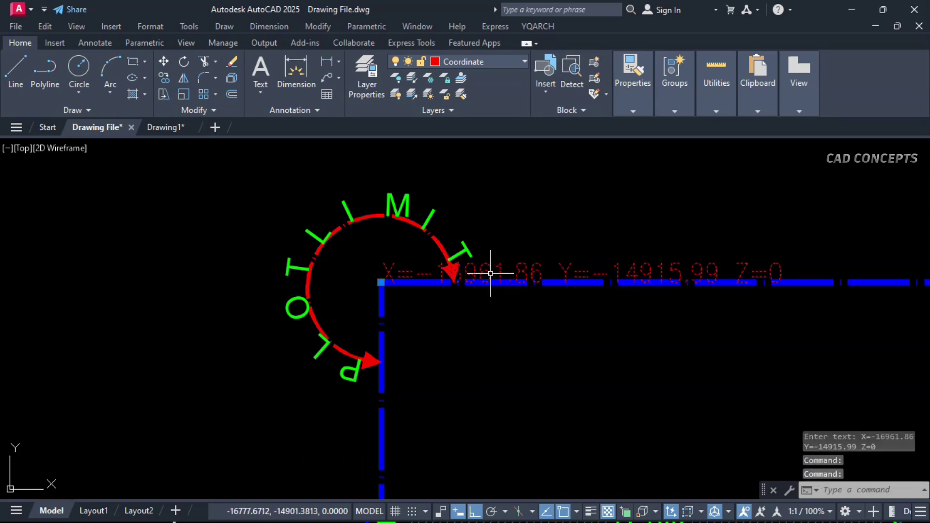
{"action": "type", "text": "m"}
{"action": "key", "text": "Return"}
{"action": "left_click", "coordinate": [473, 320]}
{"action": "left_click", "coordinate": [473, 352]}
Label the top-right plot corner with its coordinates and begin moving that label
{"action": "middle_click_drag", "start_coordinate": [473, 351], "coordinate": [642, 270]}
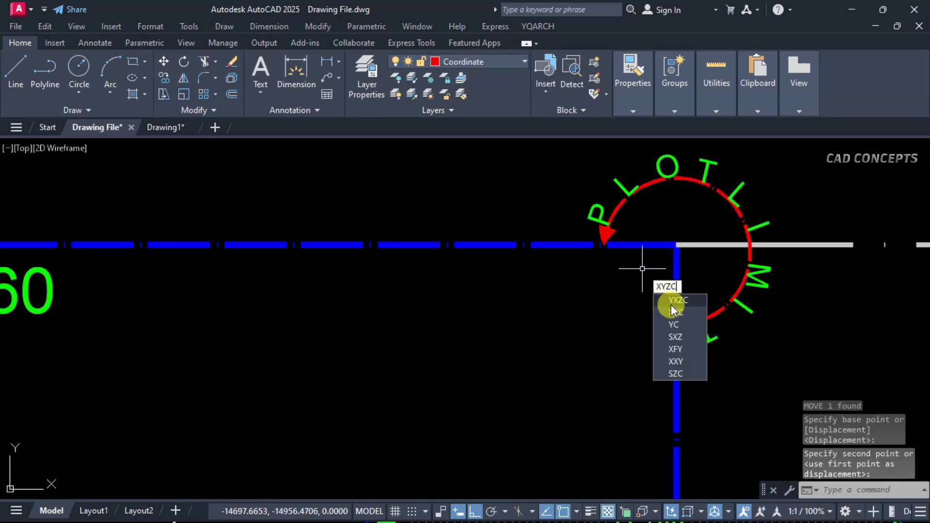
{"action": "left_click", "coordinate": [670, 304]}
{"action": "key", "text": "Return"}
{"action": "left_click", "coordinate": [678, 243]}
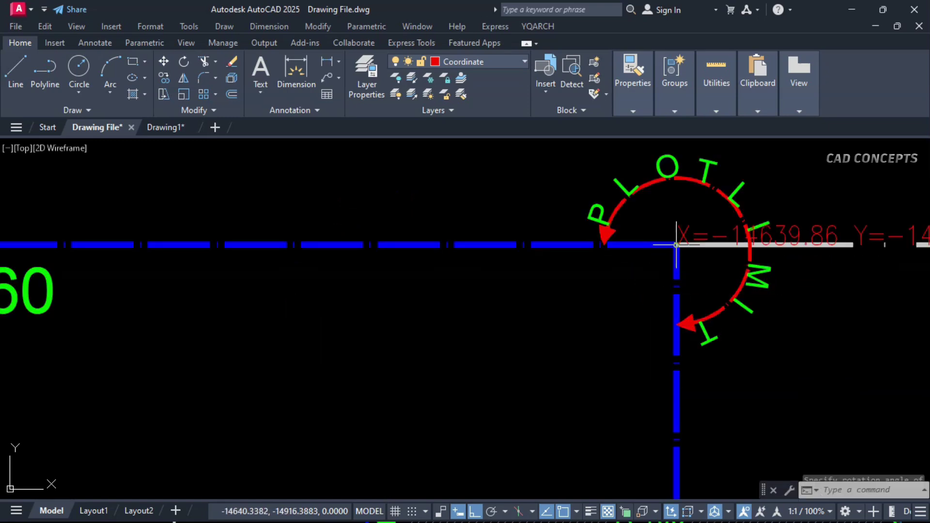
{"action": "middle_click_drag", "start_coordinate": [813, 300], "coordinate": [606, 328]}
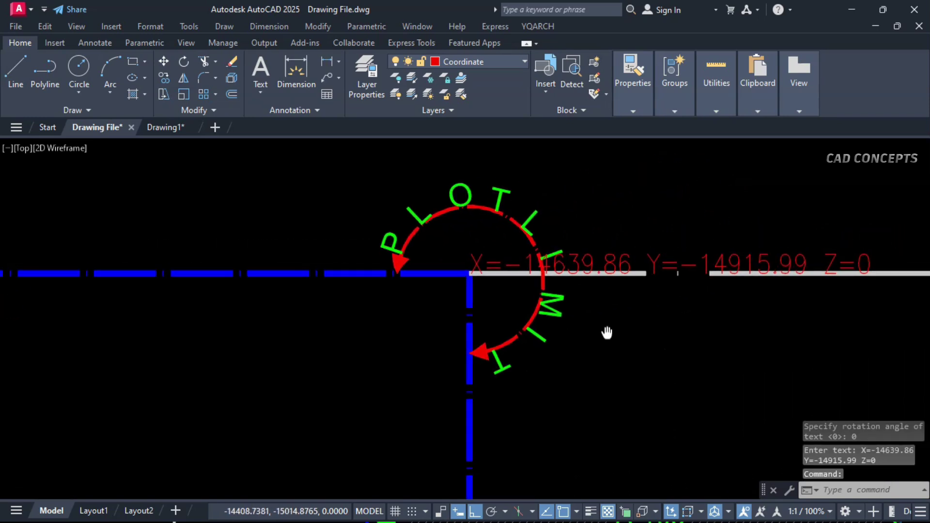
{"action": "left_click", "coordinate": [605, 264]}
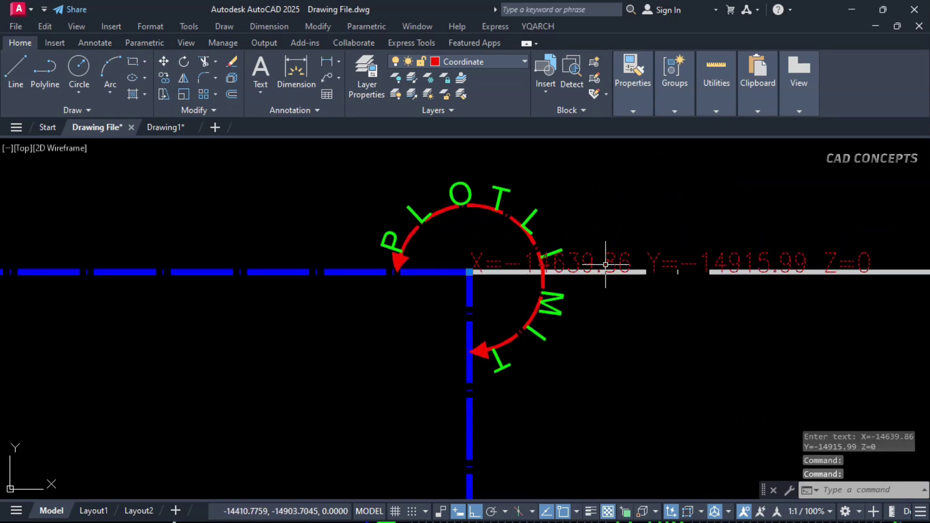
{"action": "type", "text": "M"}
{"action": "key", "text": "Return"}
Finish placing the top-right coordinate label clear of the corner symbol
{"action": "left_click", "coordinate": [603, 339]}
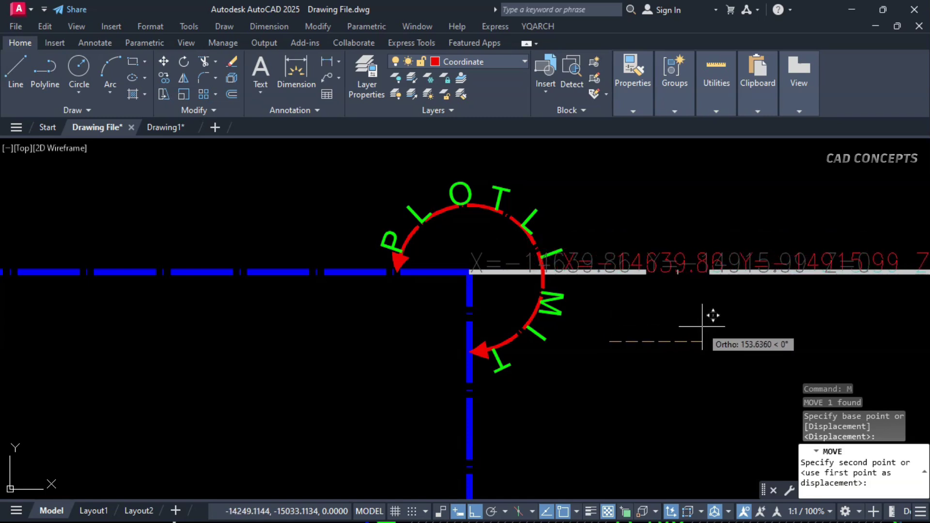
{"action": "left_click", "coordinate": [678, 322]}
{"action": "middle_click_drag", "start_coordinate": [695, 326], "coordinate": [543, 328]}
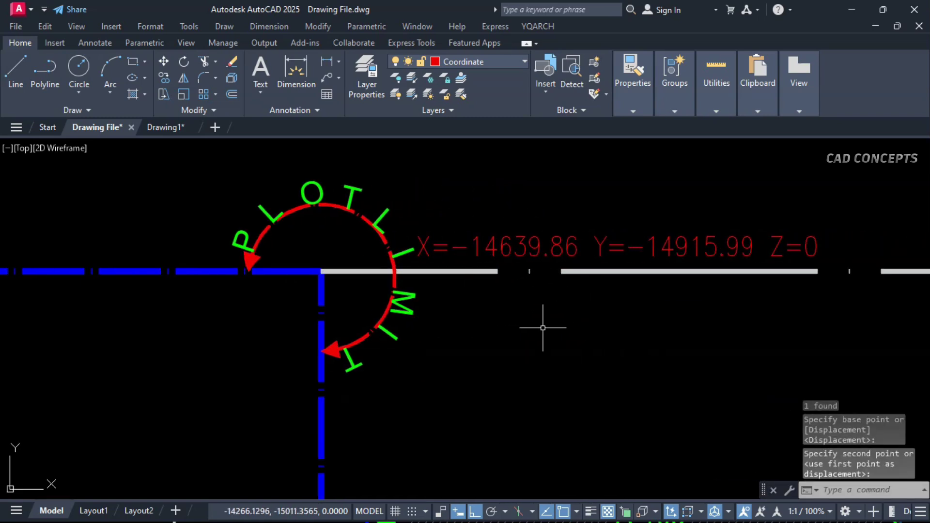
{"action": "mouse_move", "coordinate": [484, 364]}
{"action": "middle_mouse_down"}
{"action": "mouse_move", "coordinate": [645, 143]}
{"action": "mouse_move", "coordinate": [591, 170]}
{"action": "mouse_move", "coordinate": [601, 193]}
{"action": "middle_mouse_up"}
{"action": "middle_click_drag", "start_coordinate": [612, 327], "coordinate": [585, 268]}
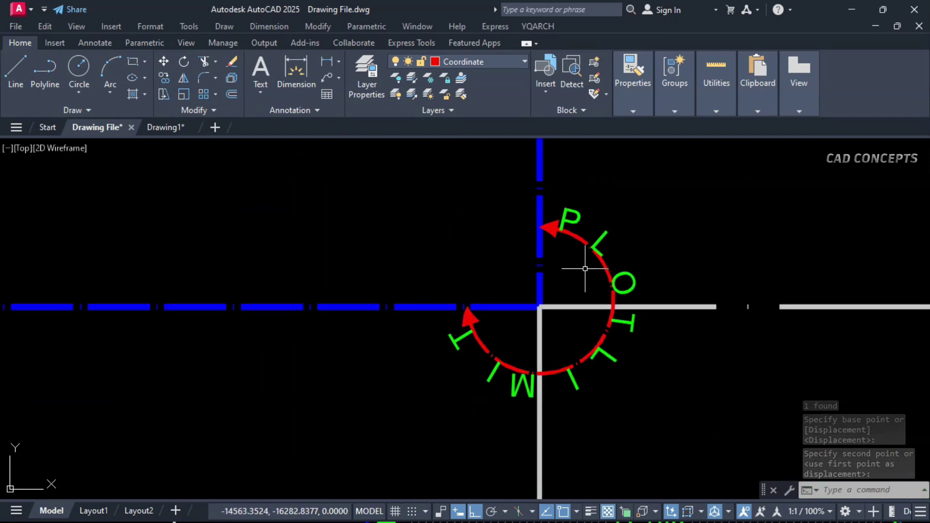
Add an XYZC coordinate label at the bottom-right plot corner and start moving it
{"action": "key", "text": "Return"}
{"action": "left_click", "coordinate": [539, 307]}
{"action": "key", "text": "m"}
{"action": "key", "text": "Return"}
{"action": "left_click", "coordinate": [538, 307]}
{"action": "key", "text": "Return"}
{"action": "left_click", "coordinate": [680, 239]}
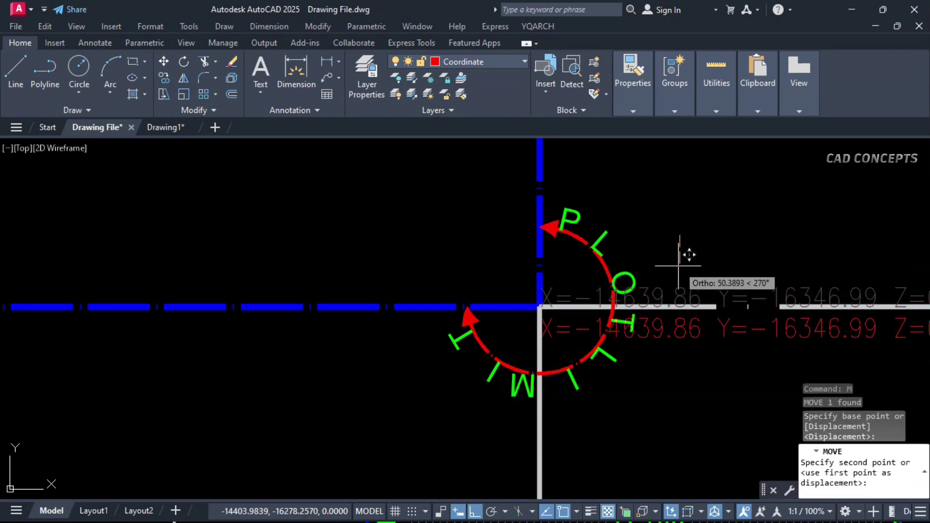
Label the bottom-left plot corner (X=-16961.86 Y=-16346.99 Z=0) and move it just above the boundary line
{"action": "middle_click_drag", "start_coordinate": [684, 251], "coordinate": [530, 362]}
{"action": "type", "text": "X"}
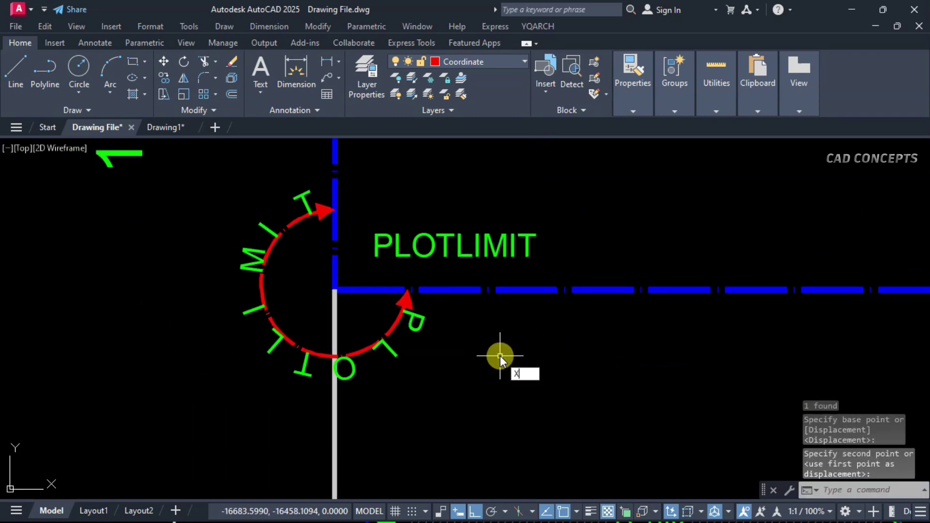
{"action": "type", "text": "YZC"}
{"action": "key", "text": "Return"}
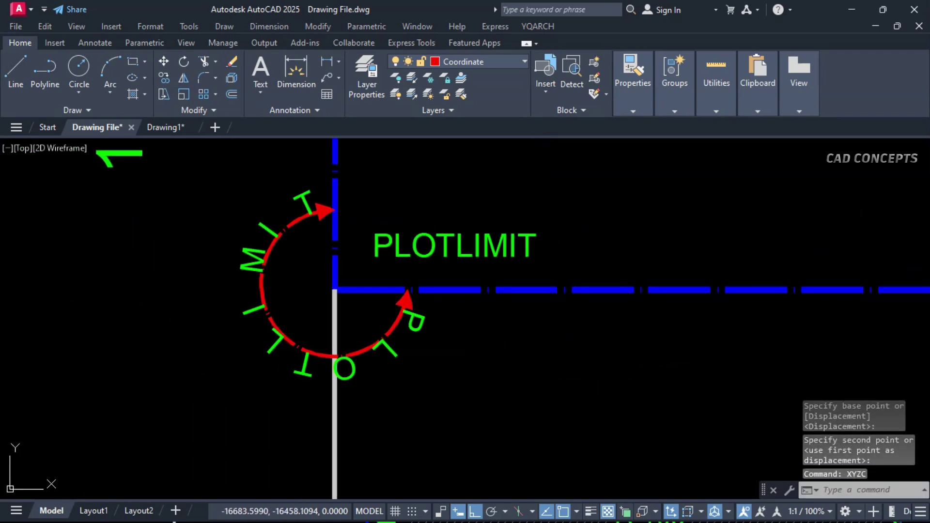
{"action": "left_click", "coordinate": [334, 290]}
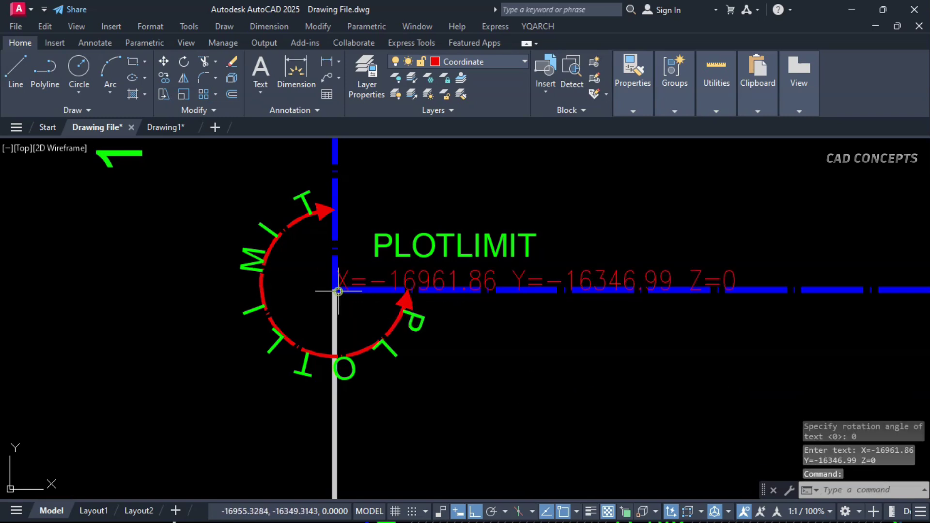
{"action": "left_click", "coordinate": [368, 286]}
{"action": "type", "text": "m"}
{"action": "key", "text": "Return"}
{"action": "left_click", "coordinate": [465, 322]}
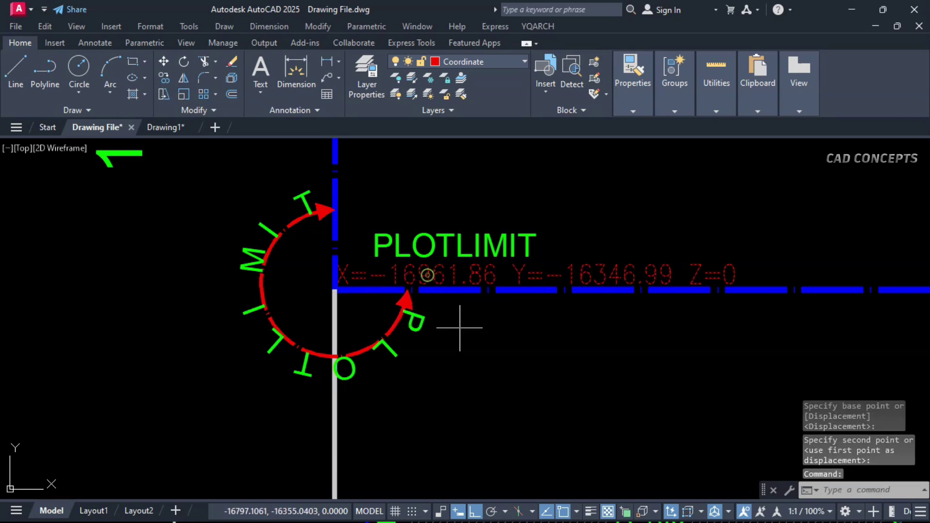
{"action": "left_click", "coordinate": [490, 338]}
{"action": "left_click", "coordinate": [490, 338]}
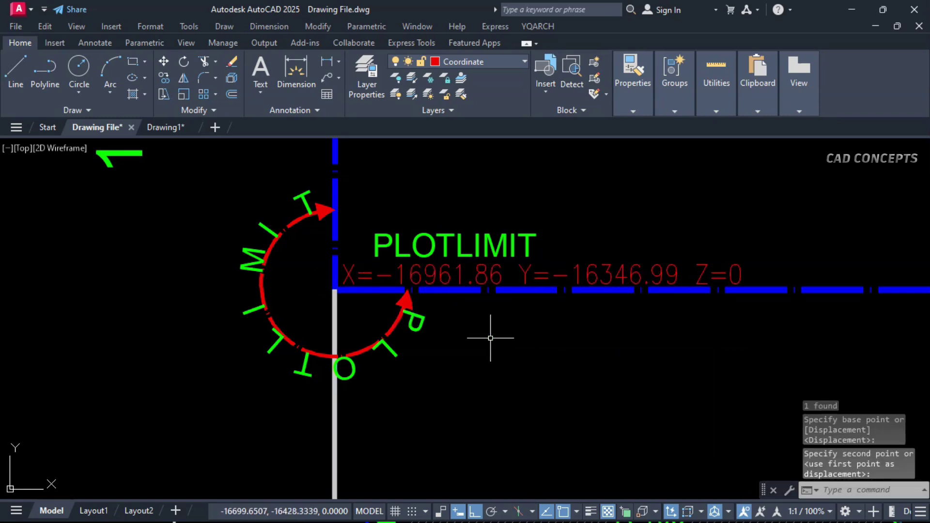